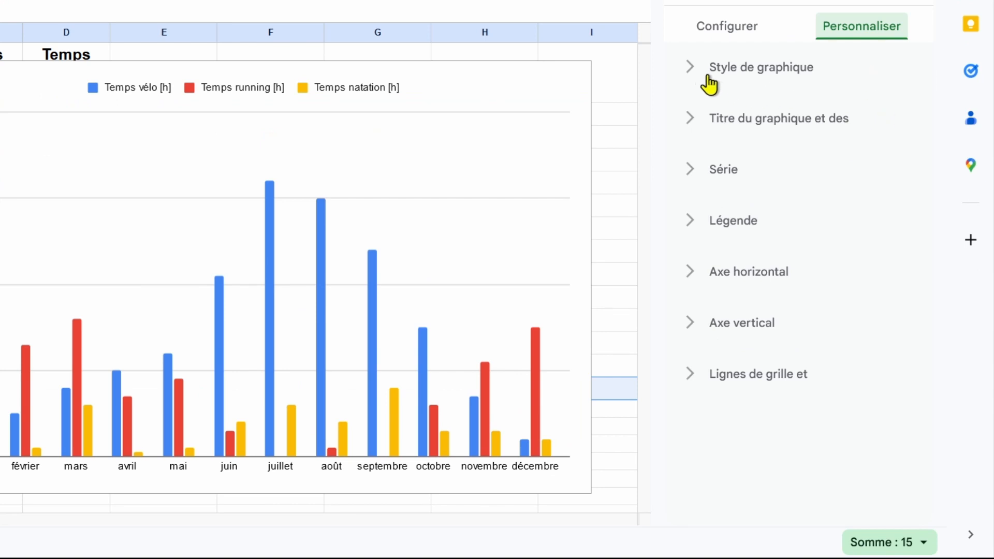
Look through the background and border colour palettes in the chart style options
{"action": "left_click", "coordinate": [689, 75]}
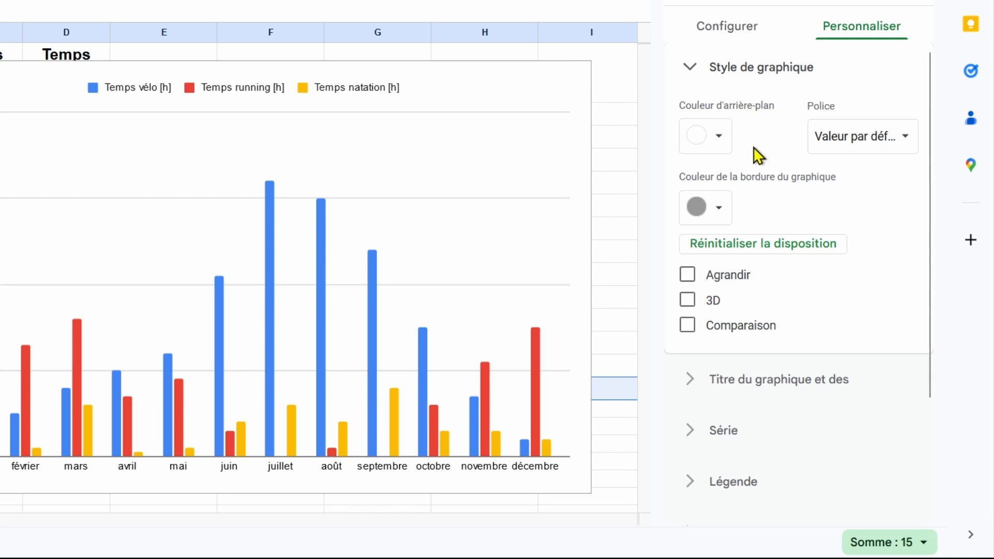
{"action": "left_click", "coordinate": [719, 141]}
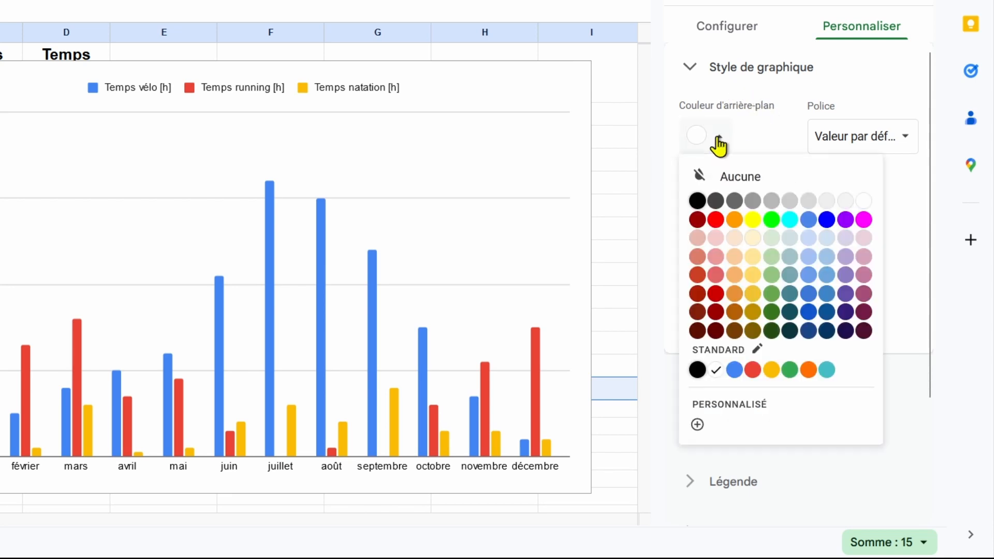
{"action": "left_click", "coordinate": [719, 144]}
{"action": "left_click", "coordinate": [720, 212]}
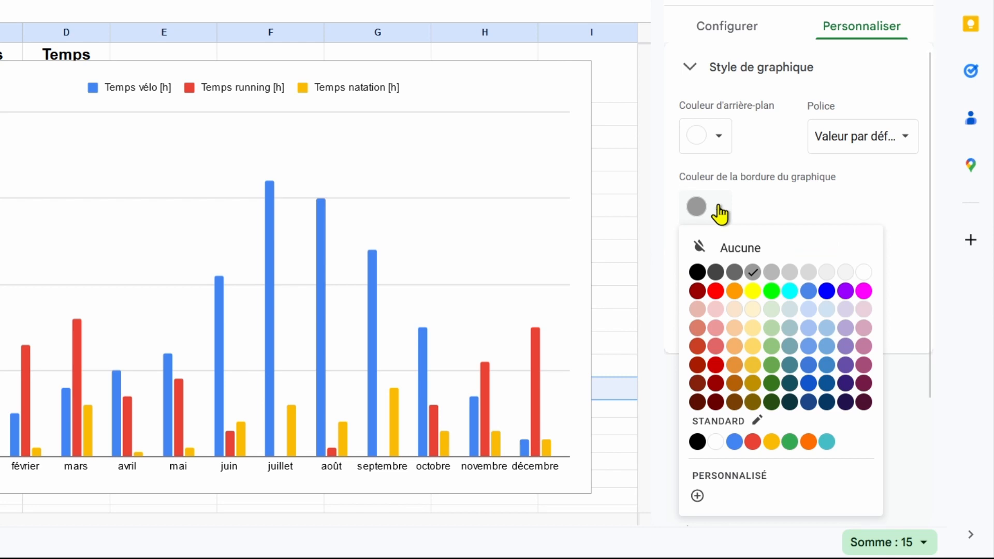
{"action": "left_click", "coordinate": [881, 213]}
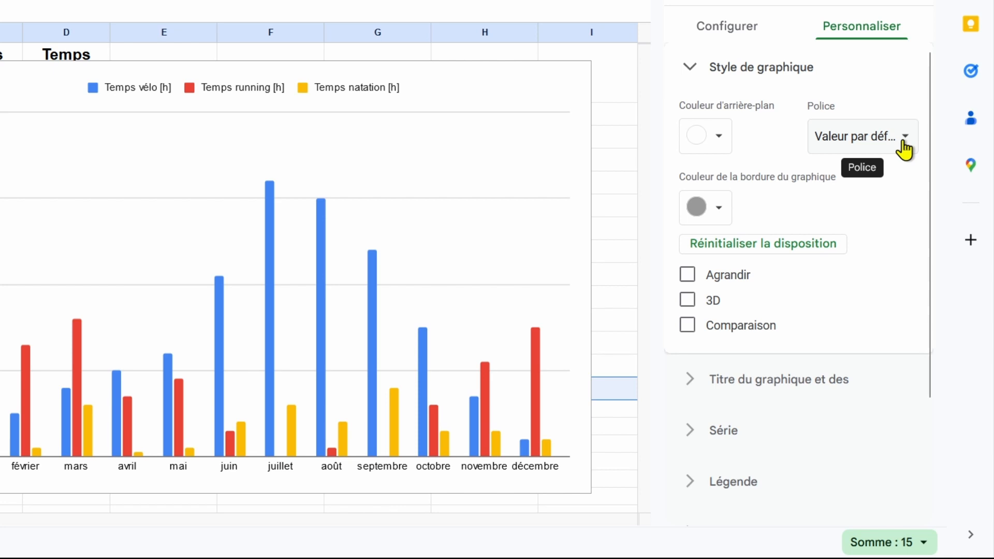
Try the Agrandir and 3D options on the chart and switch both back off
{"action": "left_click", "coordinate": [723, 280]}
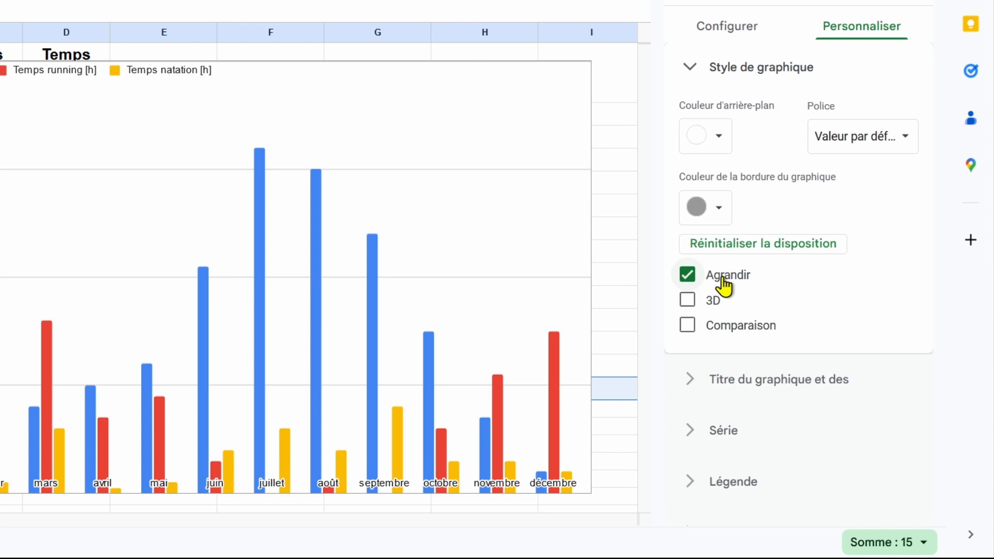
{"action": "left_click", "coordinate": [723, 280]}
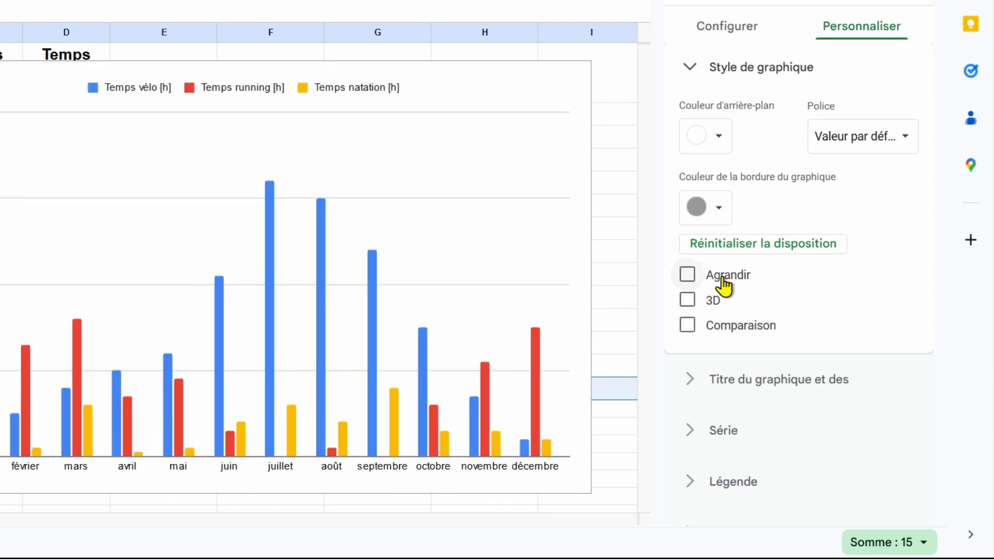
{"action": "left_click", "coordinate": [716, 310]}
{"action": "left_click", "coordinate": [717, 310]}
{"action": "left_click", "coordinate": [697, 78]}
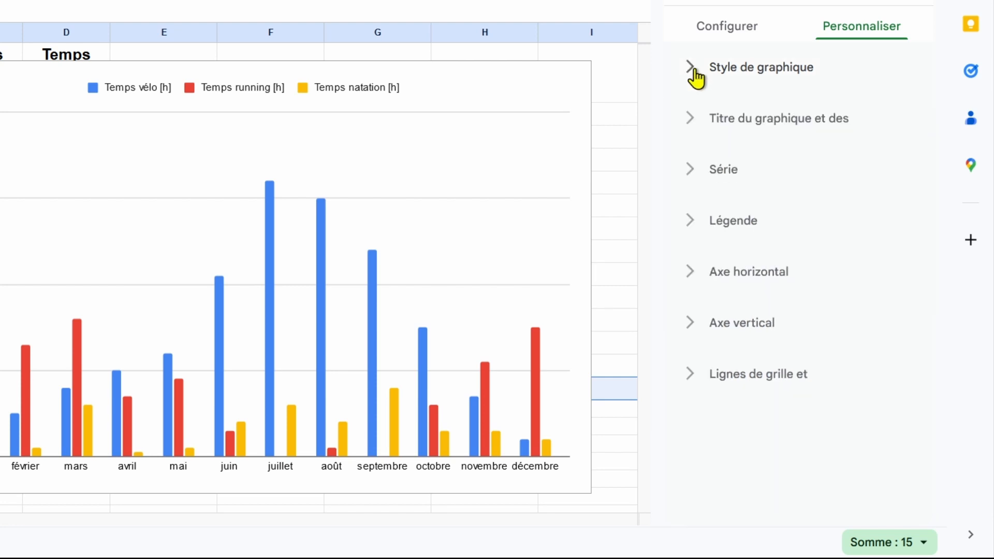
Set the chart's title to "Heures de sport"
{"action": "left_click", "coordinate": [806, 127]}
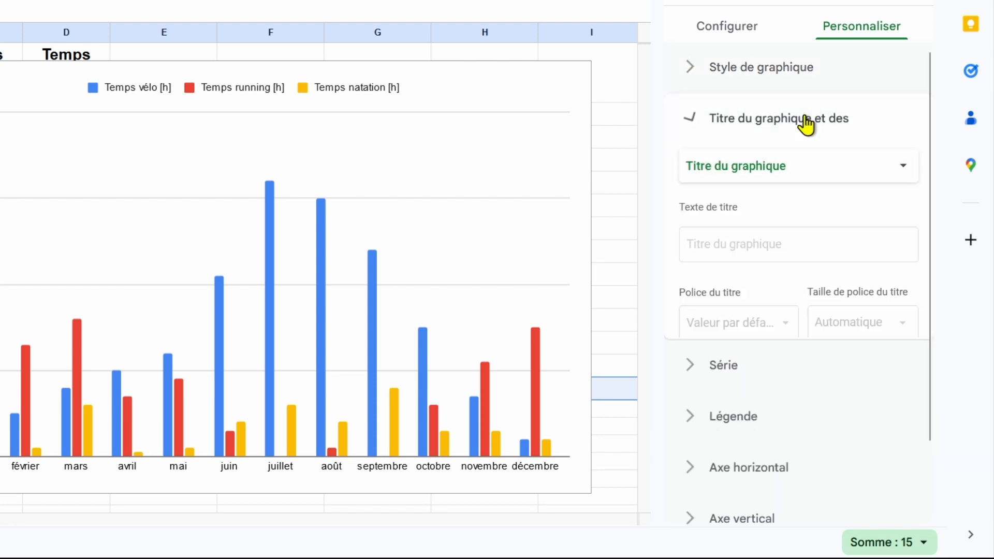
{"action": "left_click", "coordinate": [764, 247]}
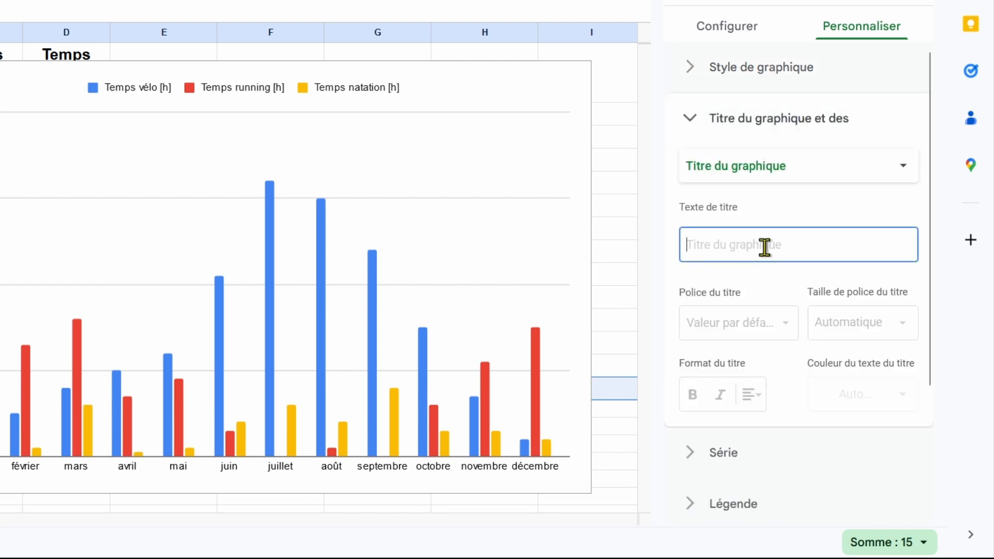
{"action": "type", "text": "Heur"}
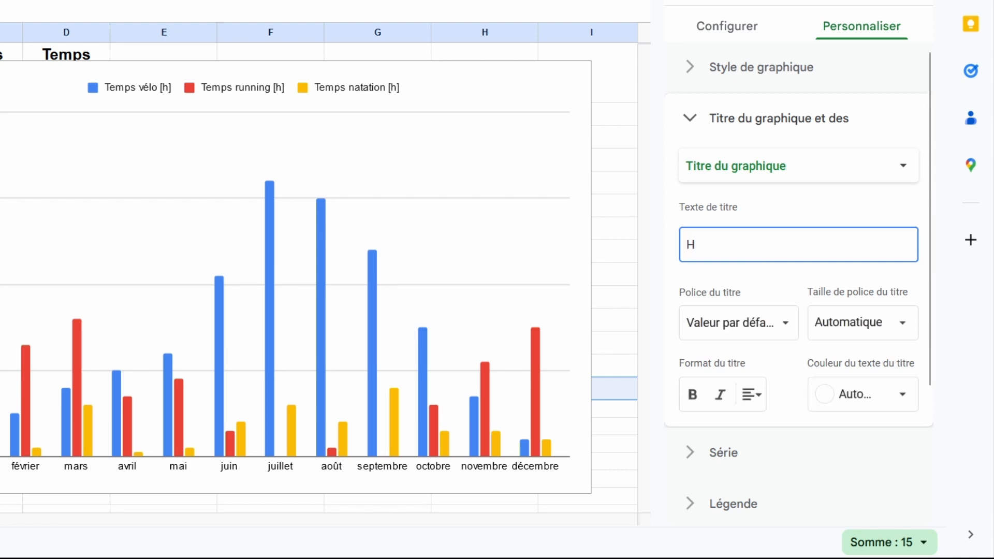
{"action": "type", "text": "es de sport"}
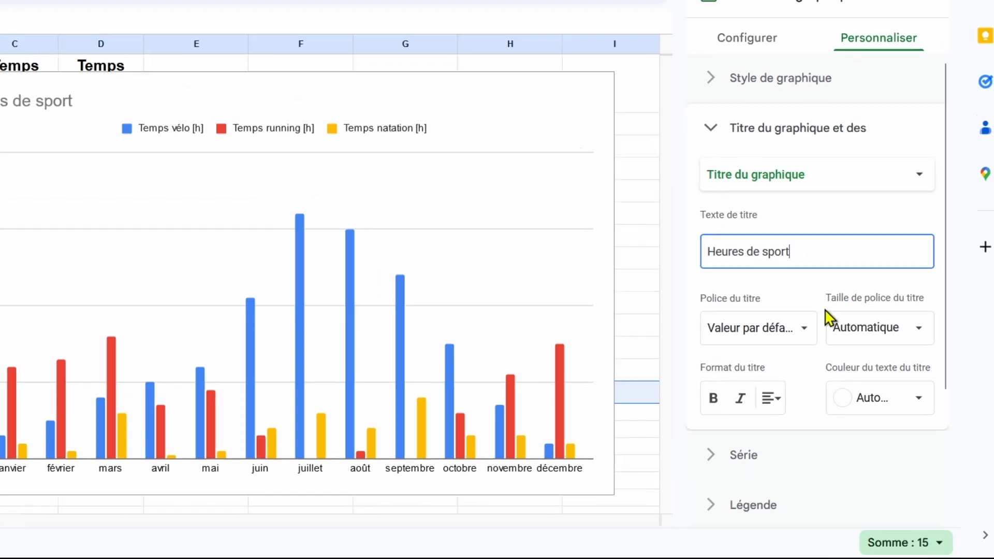
Centre the chart title horizontally and collapse the title settings
{"action": "scroll", "coordinate": [825, 311], "scroll_direction": "down", "scroll_amount": 1}
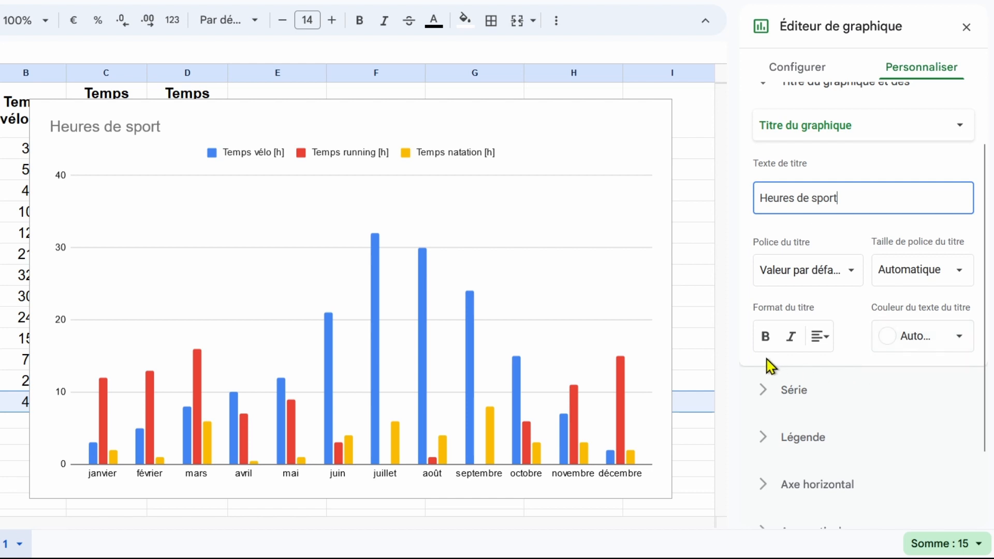
{"action": "left_click", "coordinate": [822, 339]}
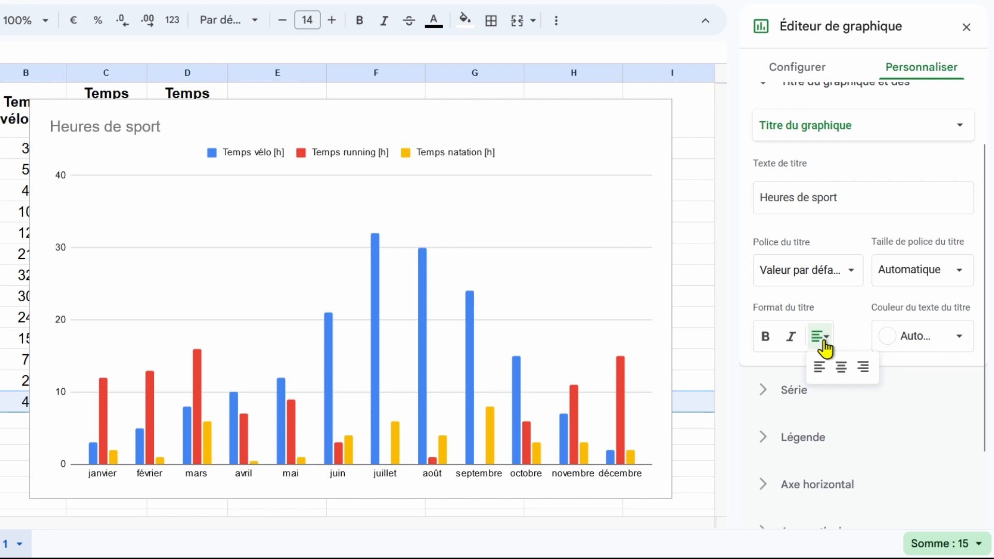
{"action": "left_click", "coordinate": [841, 369]}
{"action": "scroll", "coordinate": [844, 377], "scroll_direction": "up", "scroll_amount": 2}
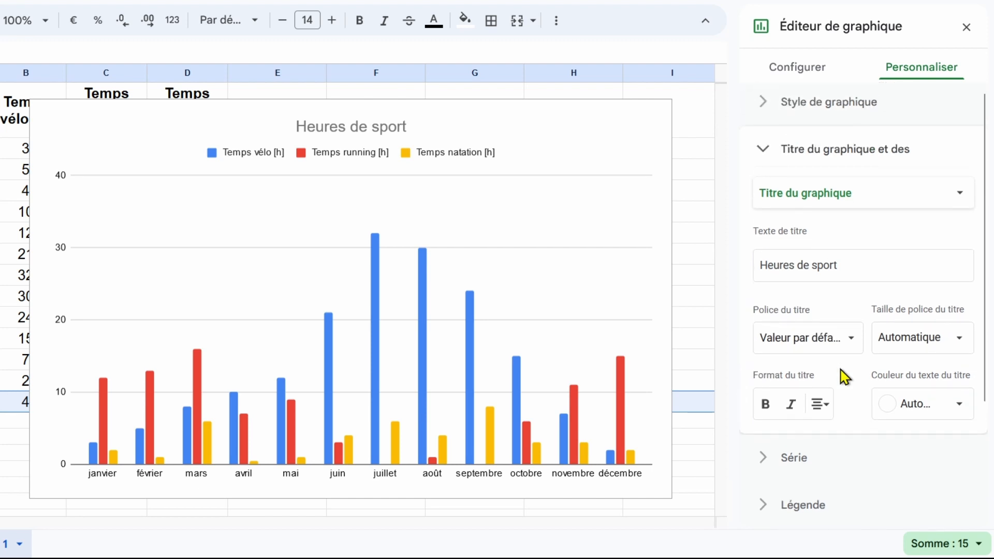
{"action": "left_click", "coordinate": [765, 151]}
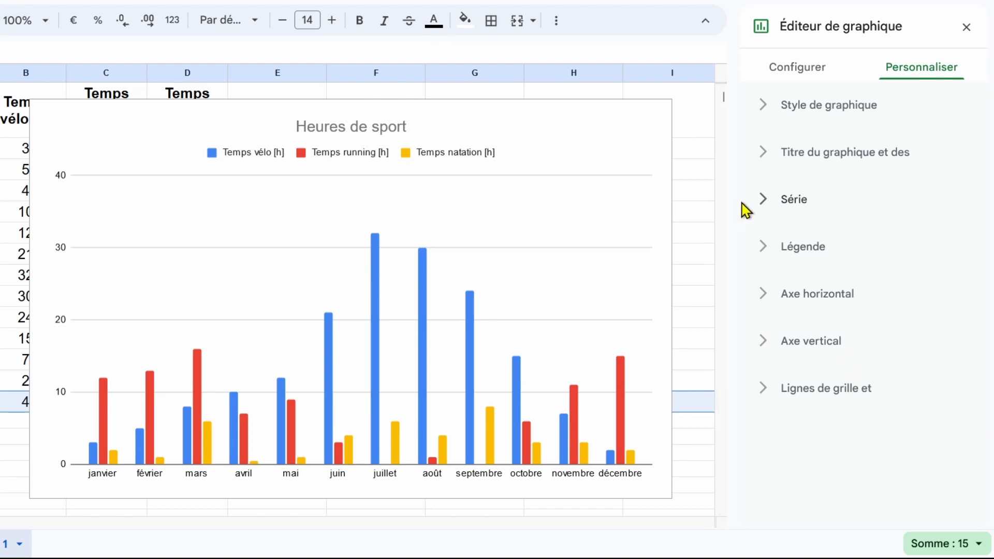
Set the fill colour of the "Temps vélo [h]" series to green and view its fill opacity choices
{"action": "left_click", "coordinate": [762, 199]}
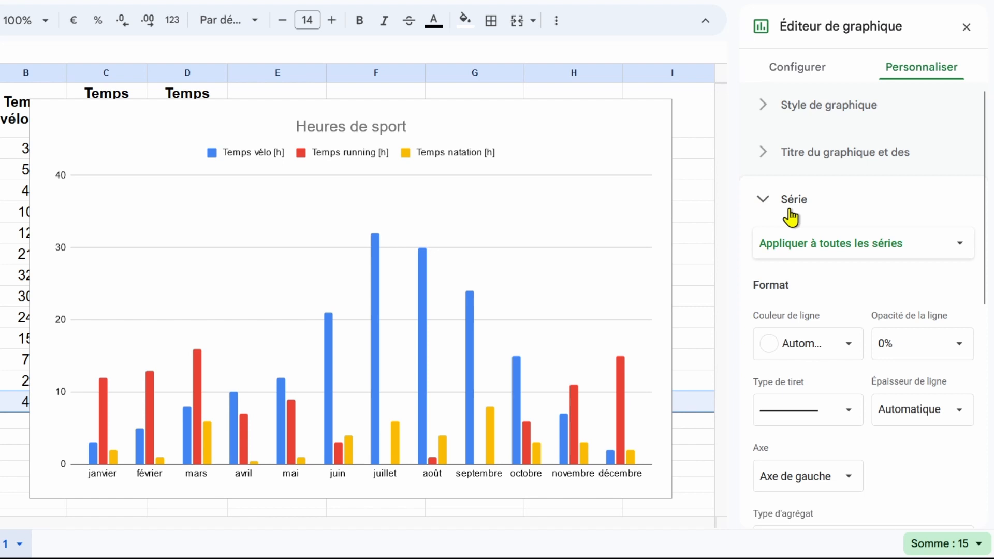
{"action": "left_click", "coordinate": [901, 247]}
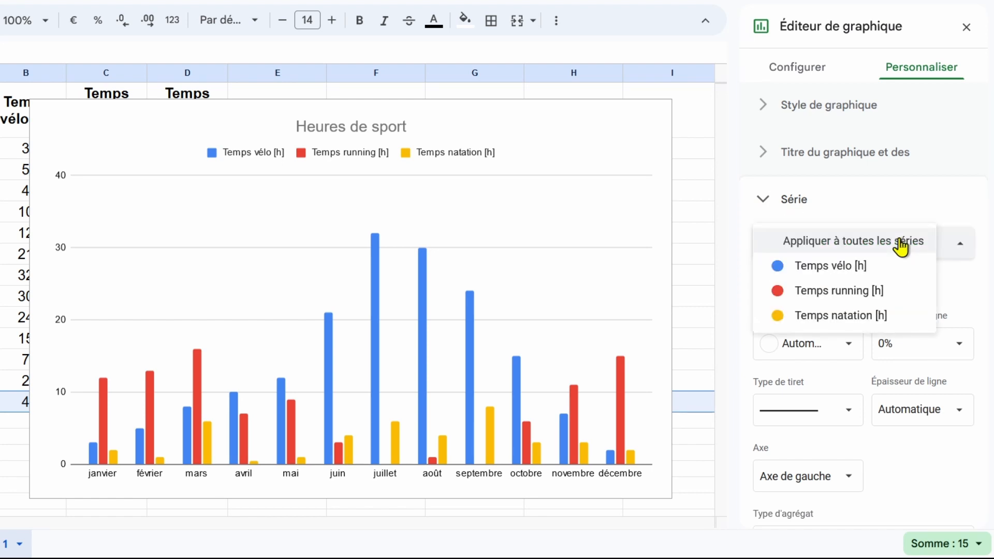
{"action": "left_click", "coordinate": [811, 266]}
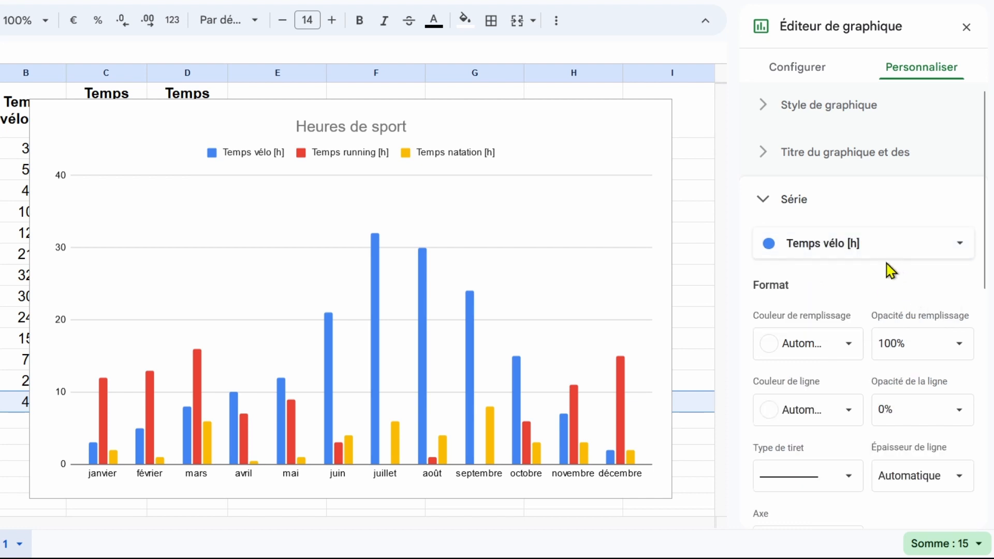
{"action": "scroll", "coordinate": [886, 264], "scroll_direction": "down", "scroll_amount": 1}
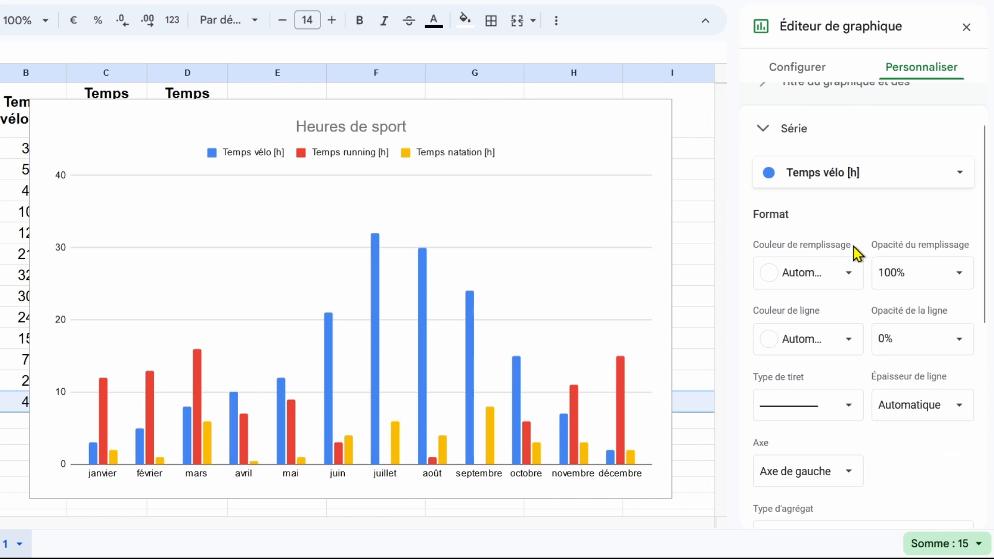
{"action": "left_click", "coordinate": [844, 279]}
{"action": "left_click", "coordinate": [855, 484]}
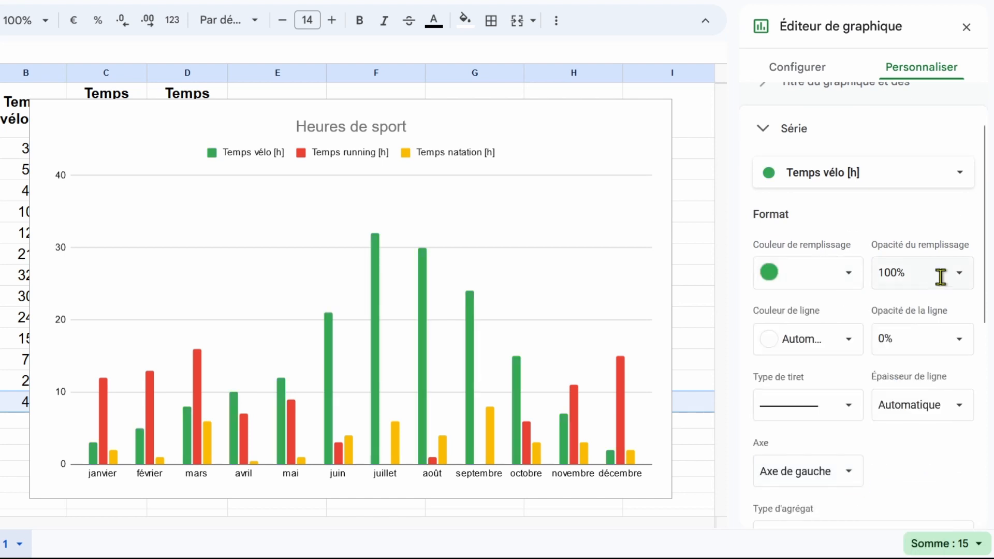
{"action": "left_click", "coordinate": [965, 280]}
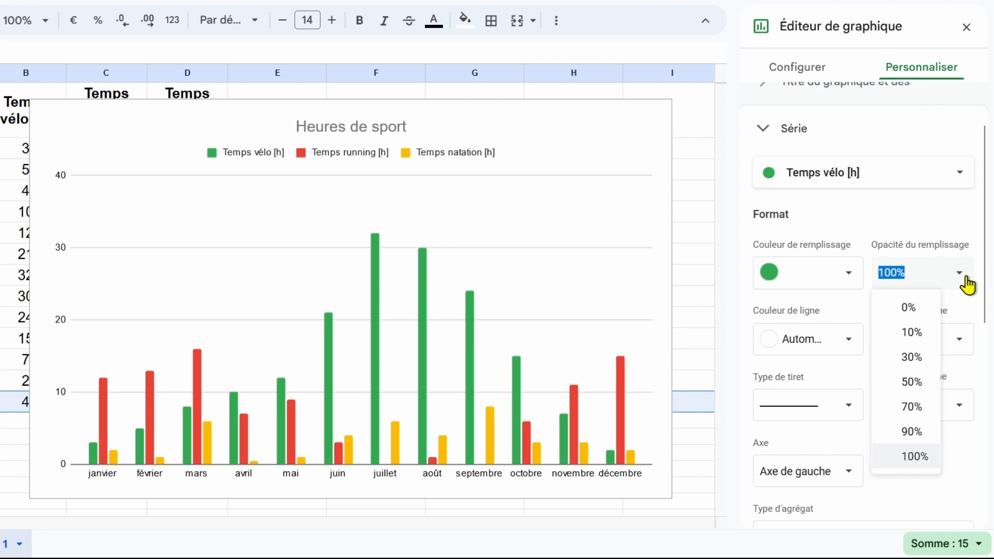
{"action": "left_click", "coordinate": [983, 283]}
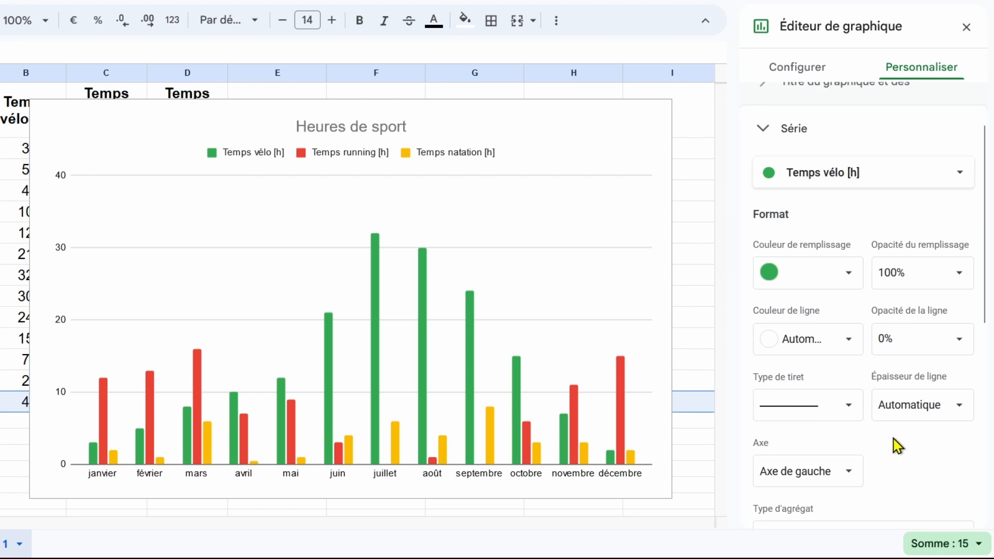
Target all series, try assigning them to the right axis (Axe de droite), and restore the left axis (Axe de gauche)
{"action": "left_click", "coordinate": [900, 184]}
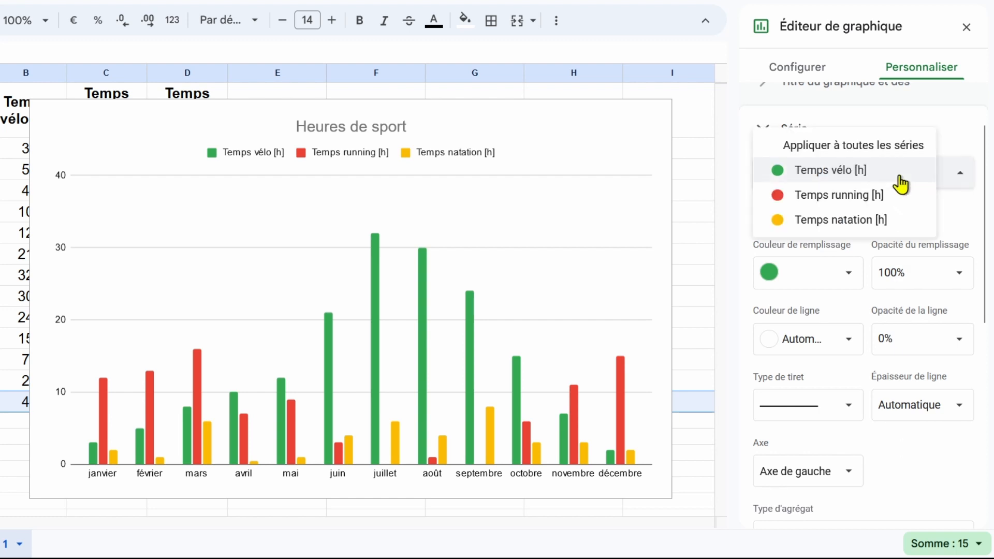
{"action": "left_click", "coordinate": [861, 151]}
{"action": "scroll", "coordinate": [860, 305], "scroll_direction": "down", "scroll_amount": 3}
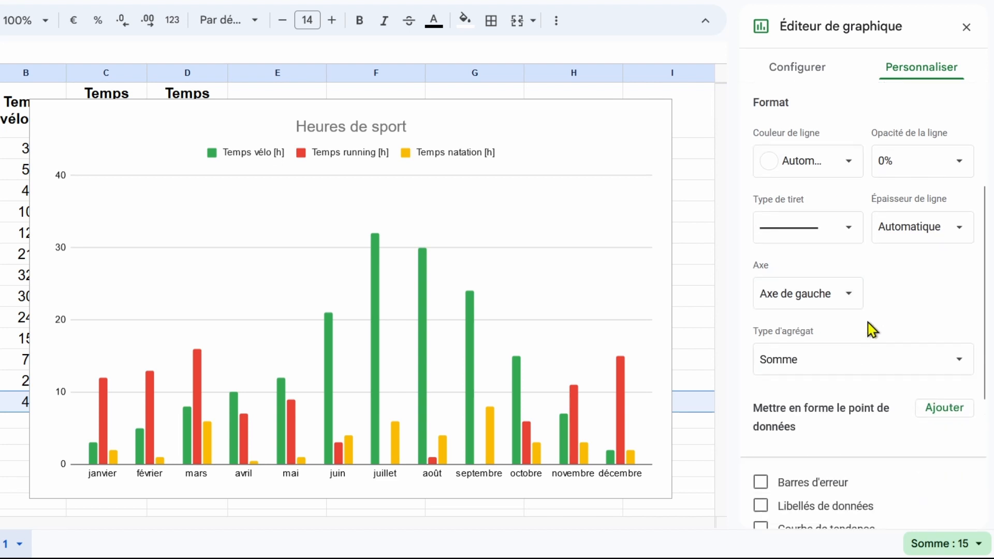
{"action": "scroll", "coordinate": [940, 268], "scroll_direction": "down", "scroll_amount": 2}
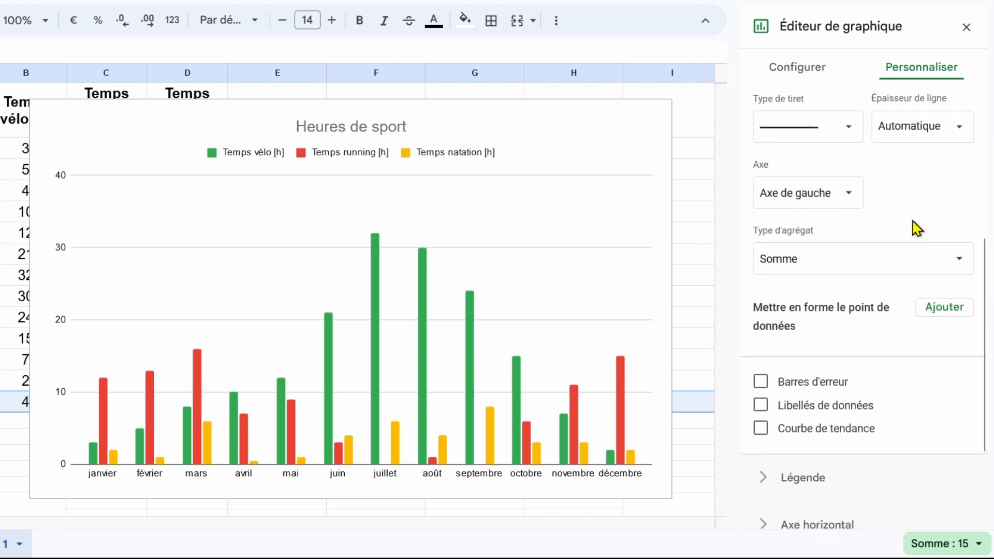
{"action": "left_click", "coordinate": [847, 199]}
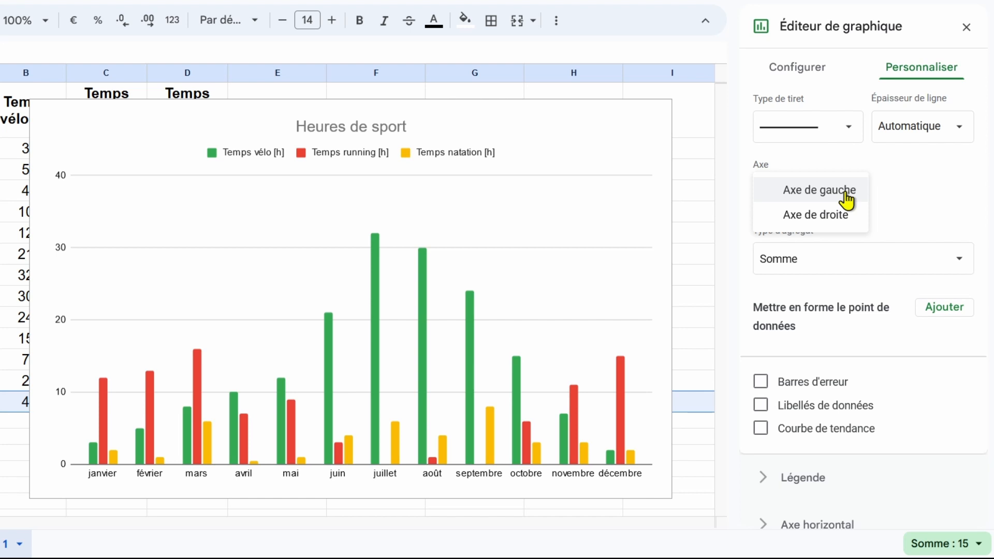
{"action": "left_click", "coordinate": [833, 218]}
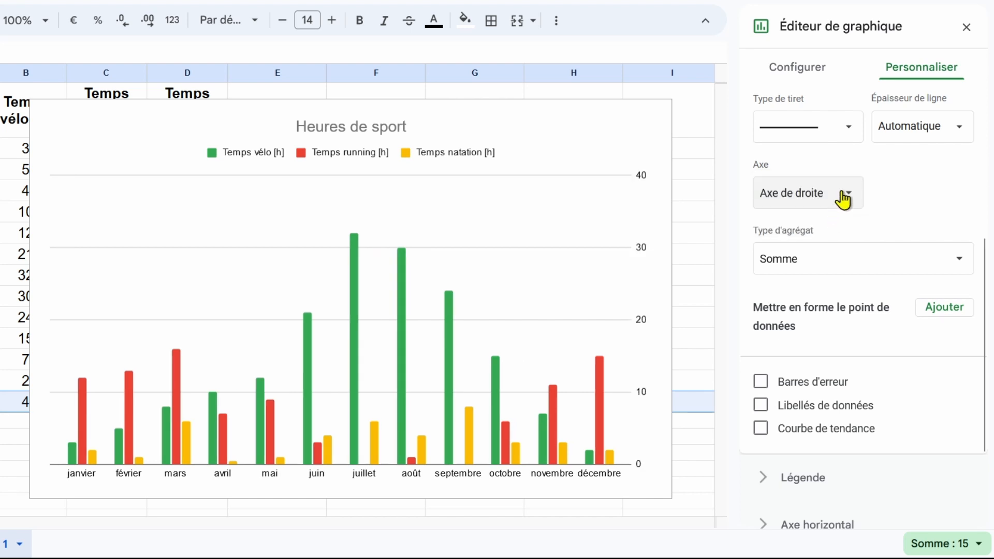
{"action": "left_click", "coordinate": [839, 199]}
{"action": "left_click", "coordinate": [840, 166]}
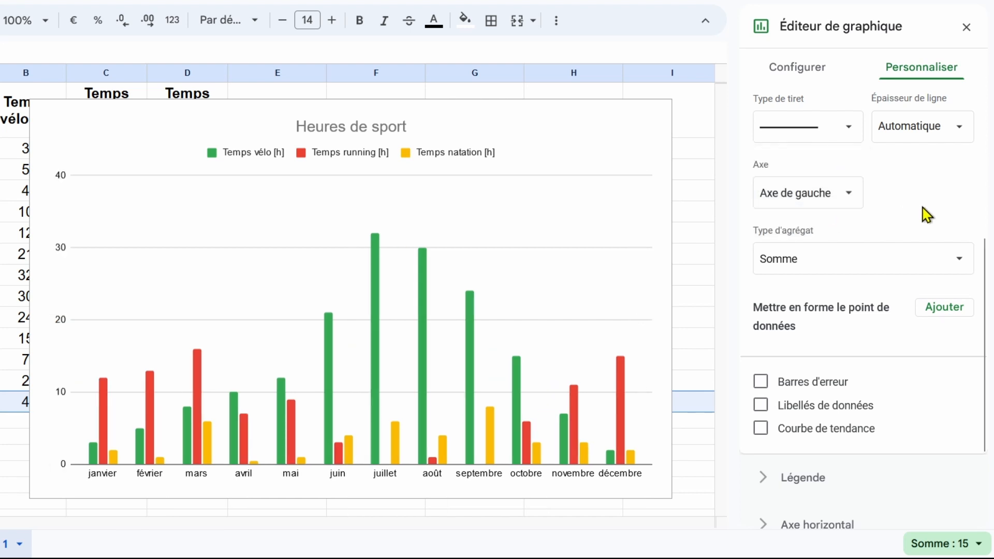
Try the aggregate types Moyenne, Max. and Min. for all series and return the setting to Somme
{"action": "scroll", "coordinate": [925, 212], "scroll_direction": "down", "scroll_amount": 3}
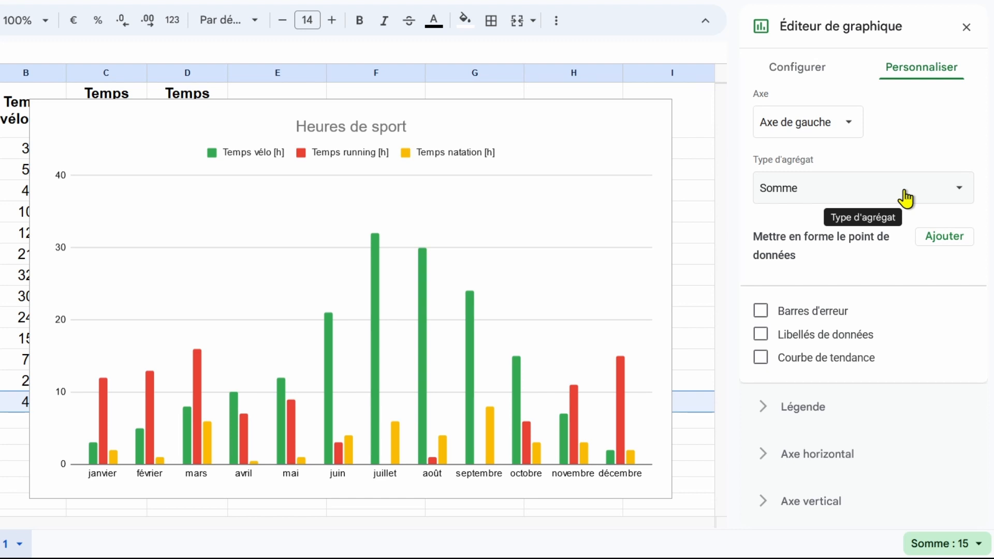
{"action": "left_click", "coordinate": [905, 197]}
{"action": "left_click", "coordinate": [781, 64]}
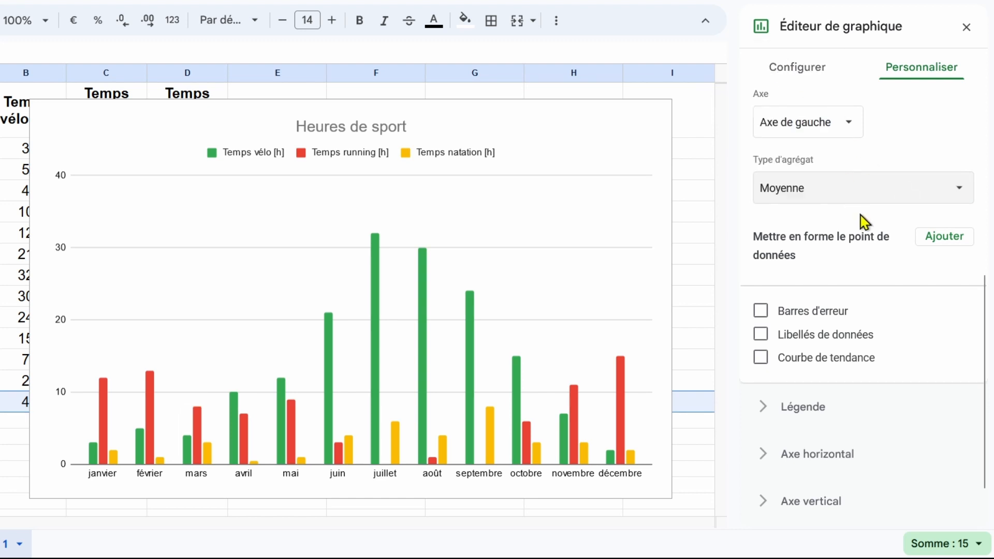
{"action": "left_click", "coordinate": [865, 195]}
{"action": "left_click", "coordinate": [814, 232]}
{"action": "left_click", "coordinate": [818, 197]}
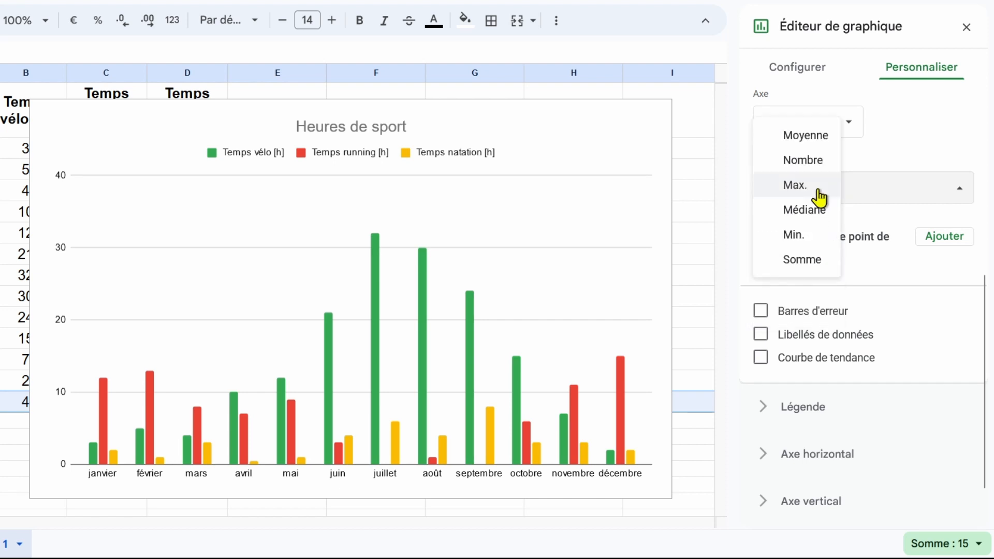
{"action": "left_click", "coordinate": [823, 237]}
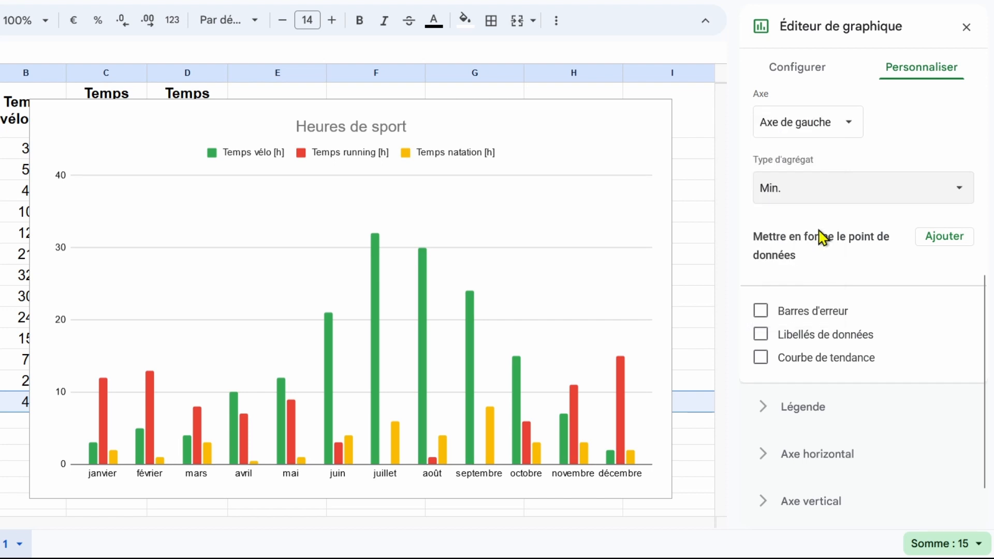
{"action": "left_click", "coordinate": [815, 204]}
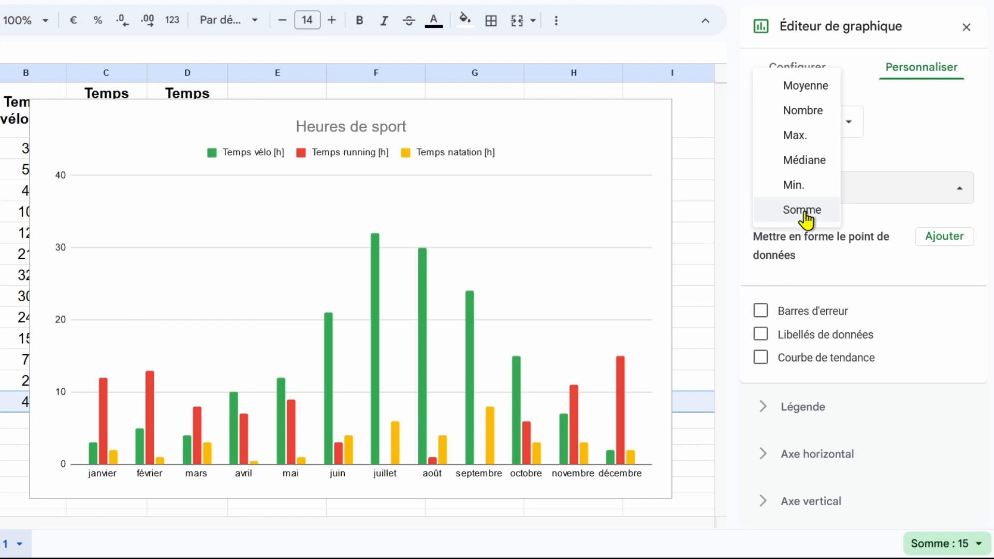
{"action": "left_click", "coordinate": [805, 212]}
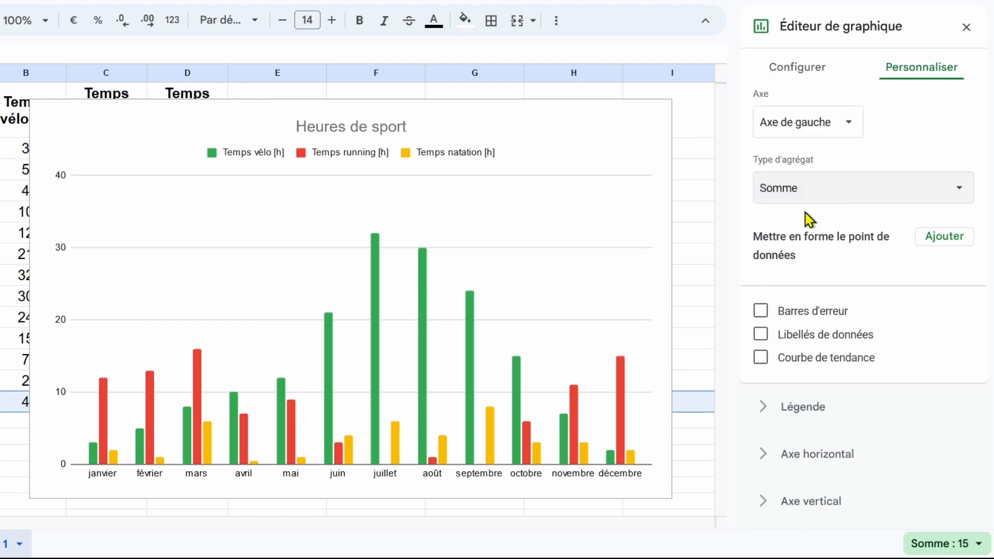
{"action": "scroll", "coordinate": [886, 276], "scroll_direction": "down", "scroll_amount": 2}
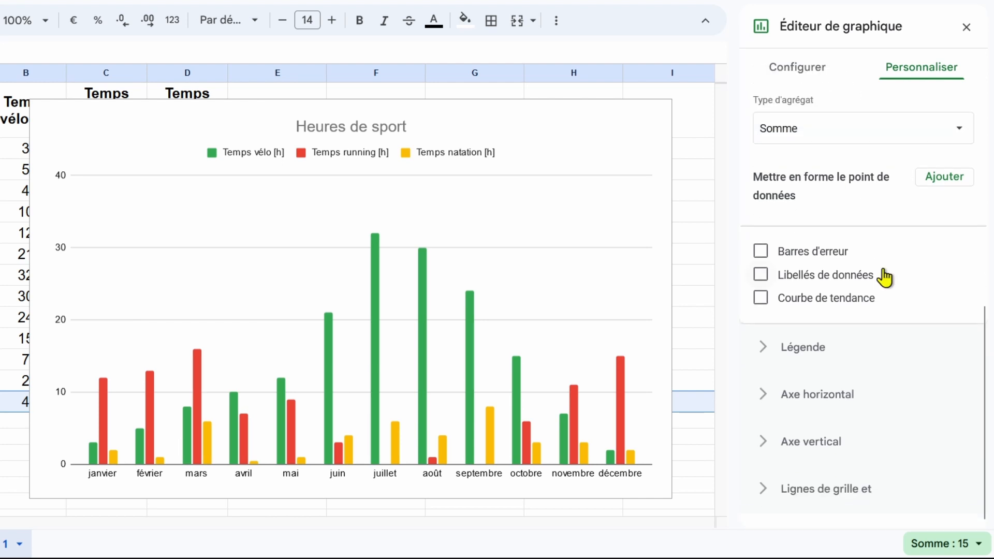
Add percentage error bars (Barres d'erreur) to all series, try a value of 20, and set the value back to 10
{"action": "left_click", "coordinate": [809, 254]}
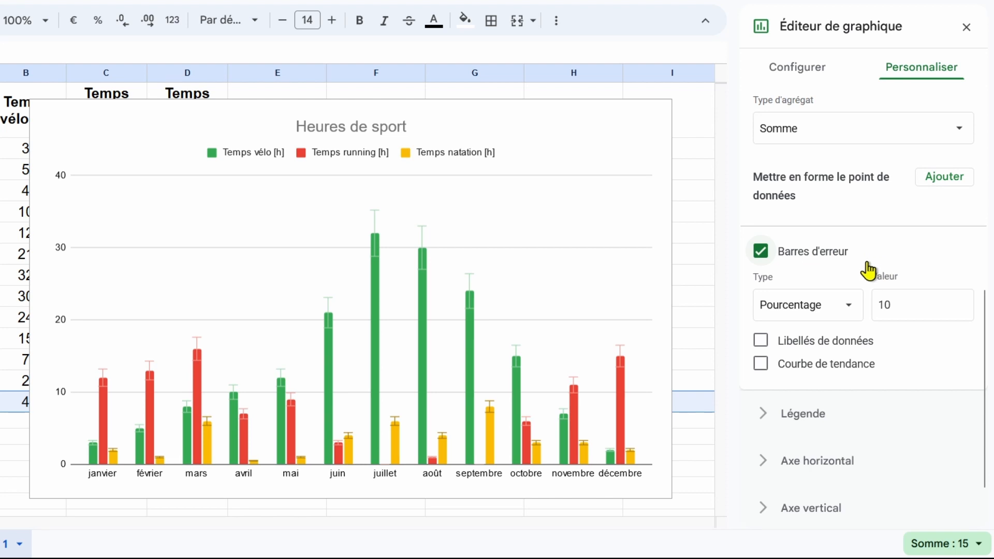
{"action": "left_click", "coordinate": [901, 306]}
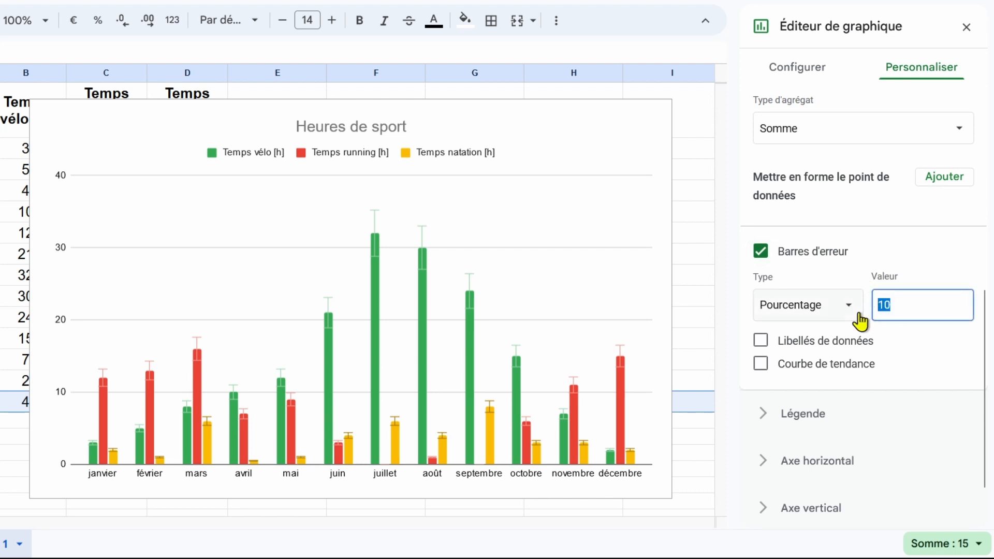
{"action": "type", "text": "20"}
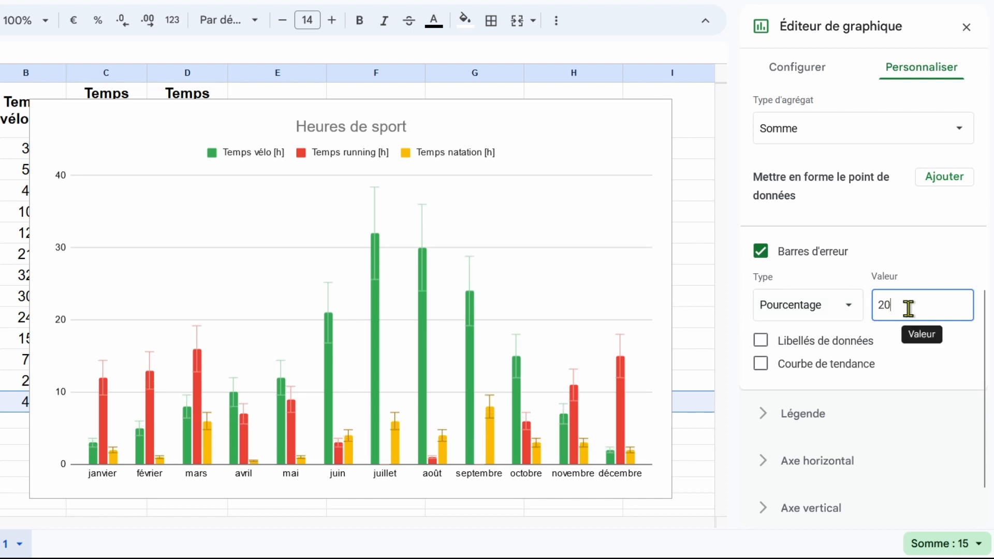
{"action": "left_click_drag", "start_coordinate": [904, 306], "coordinate": [873, 310]}
{"action": "type", "text": "10"}
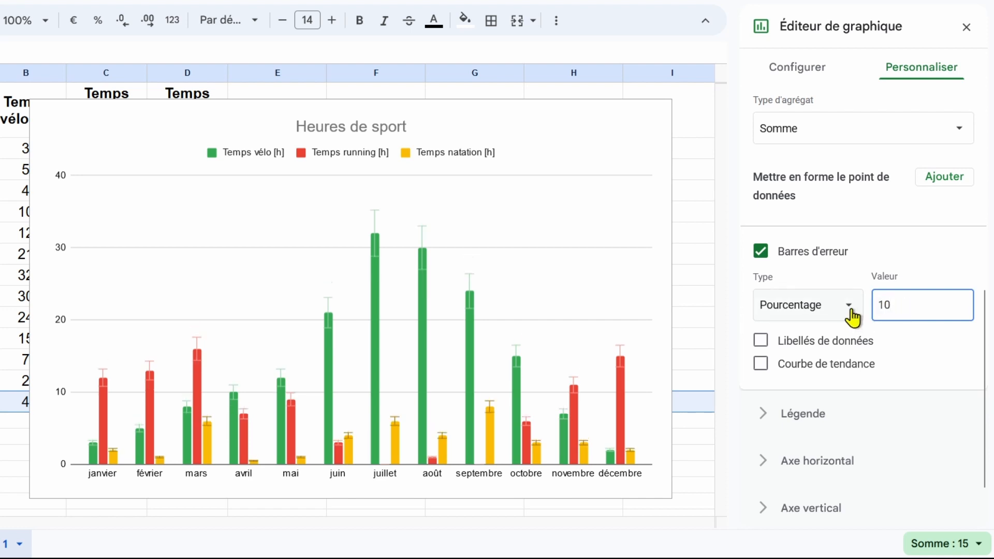
Try the error bar types Écart type and Constante, and remove the error bars by choosing Aucune
{"action": "left_click", "coordinate": [849, 305]}
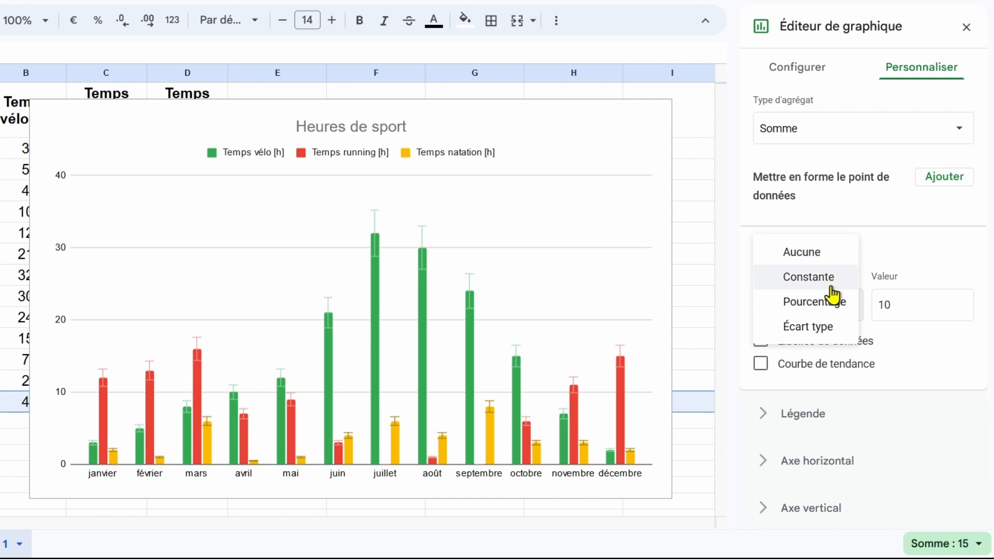
{"action": "left_click", "coordinate": [810, 327]}
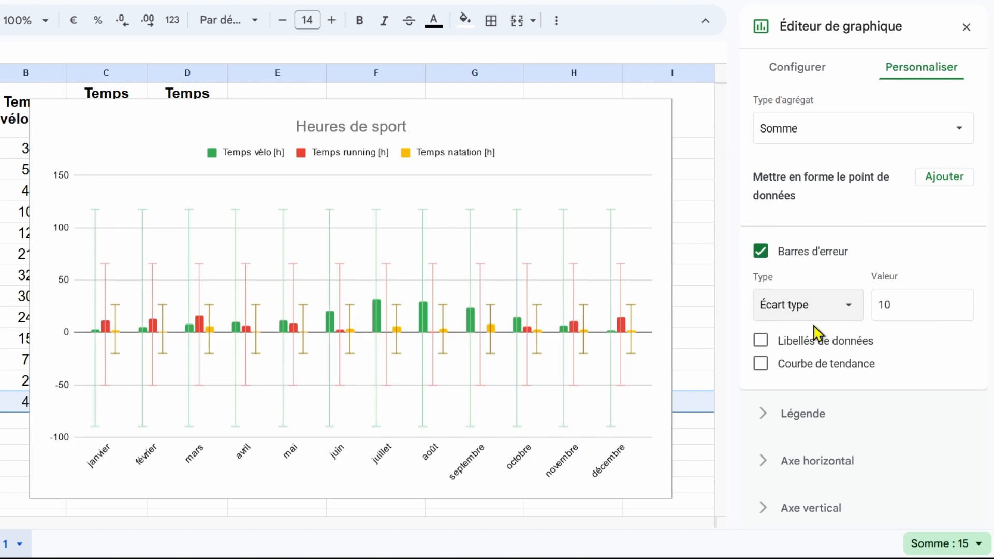
{"action": "left_click", "coordinate": [828, 309]}
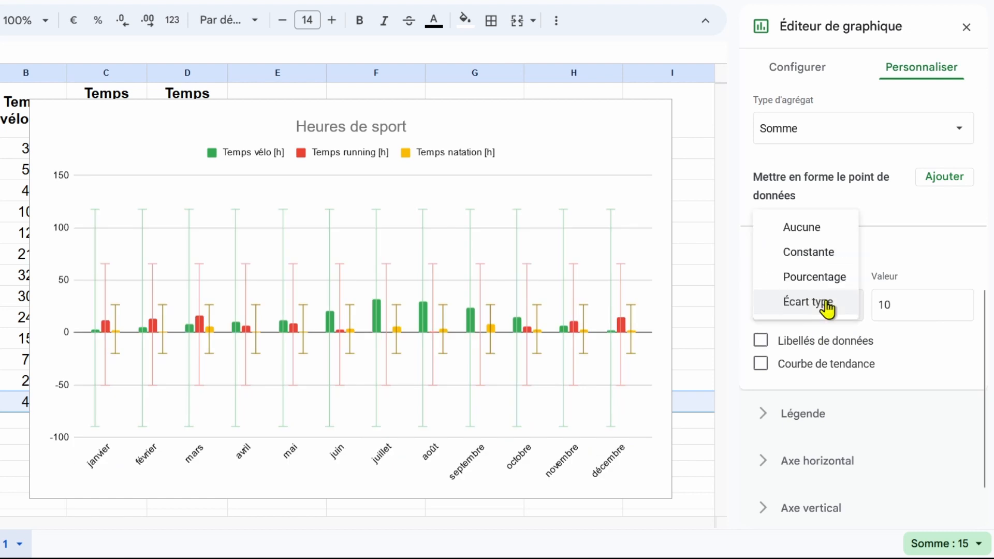
{"action": "left_click", "coordinate": [825, 253]}
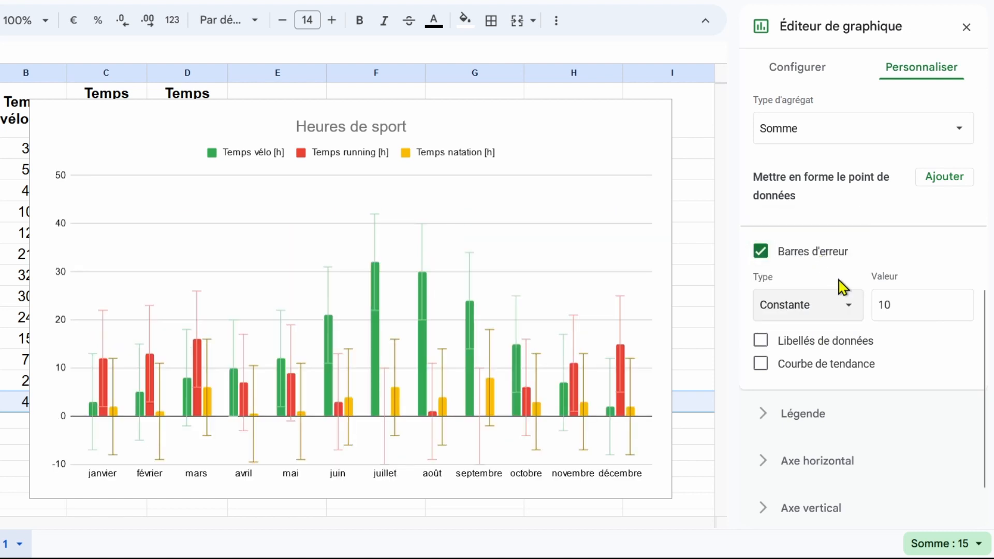
{"action": "left_click", "coordinate": [855, 314]}
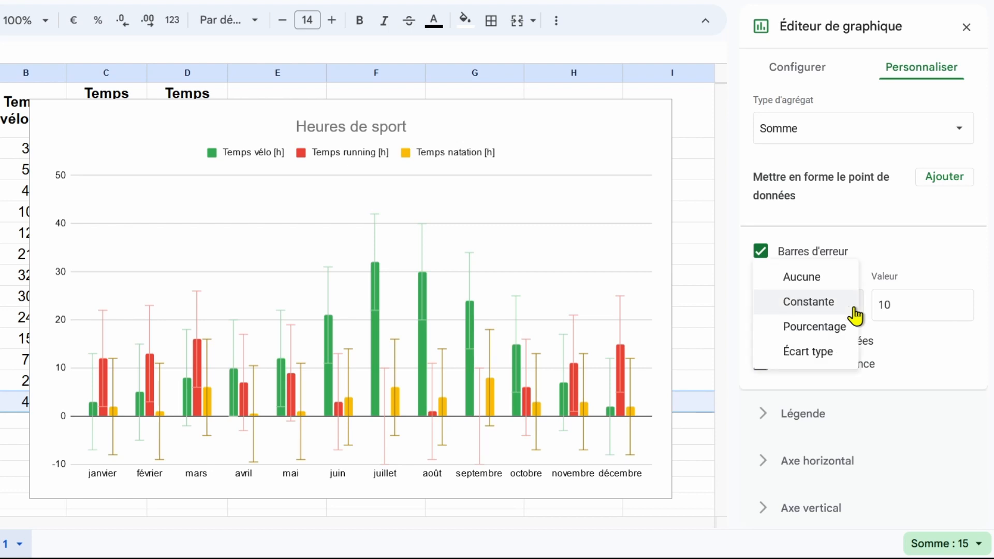
{"action": "left_click", "coordinate": [822, 277]}
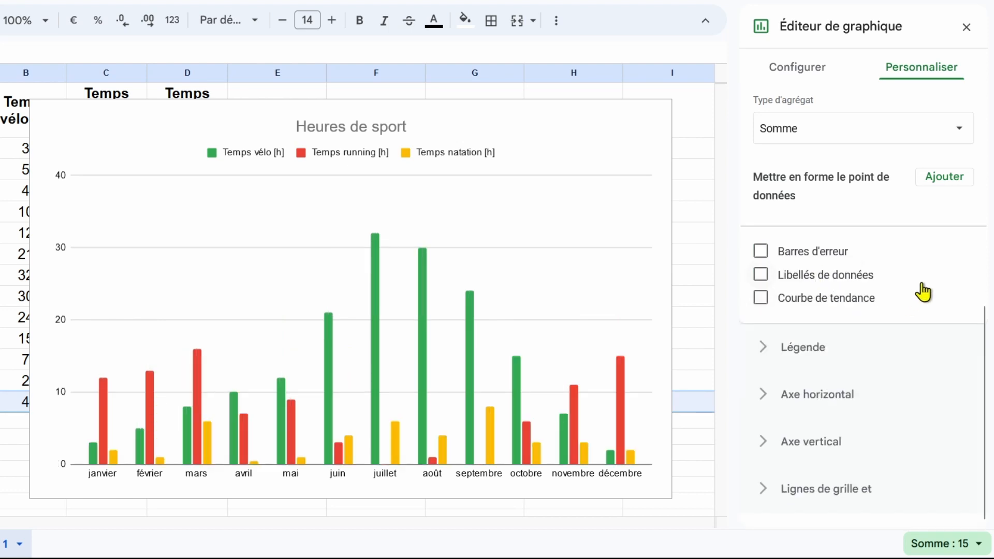
Enable data labels (Libellés de données) for all series and view their type choices, keeping Valeur
{"action": "left_click", "coordinate": [807, 285]}
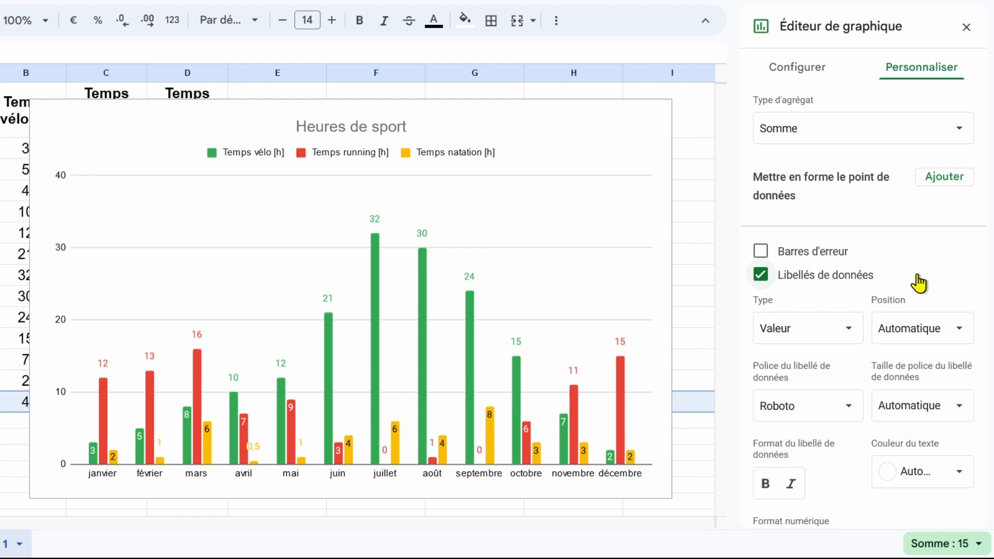
{"action": "scroll", "coordinate": [911, 284], "scroll_direction": "down", "scroll_amount": 3}
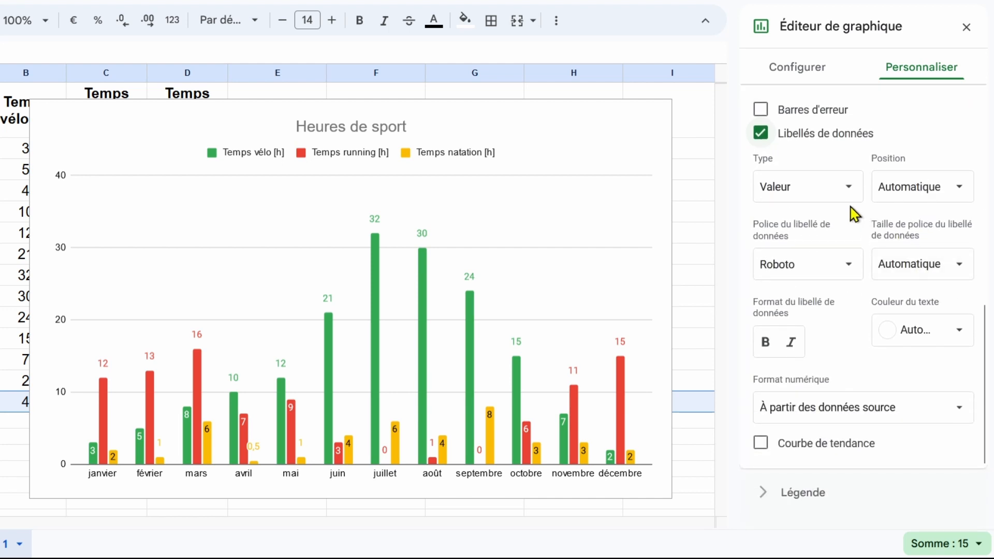
{"action": "left_click", "coordinate": [849, 200]}
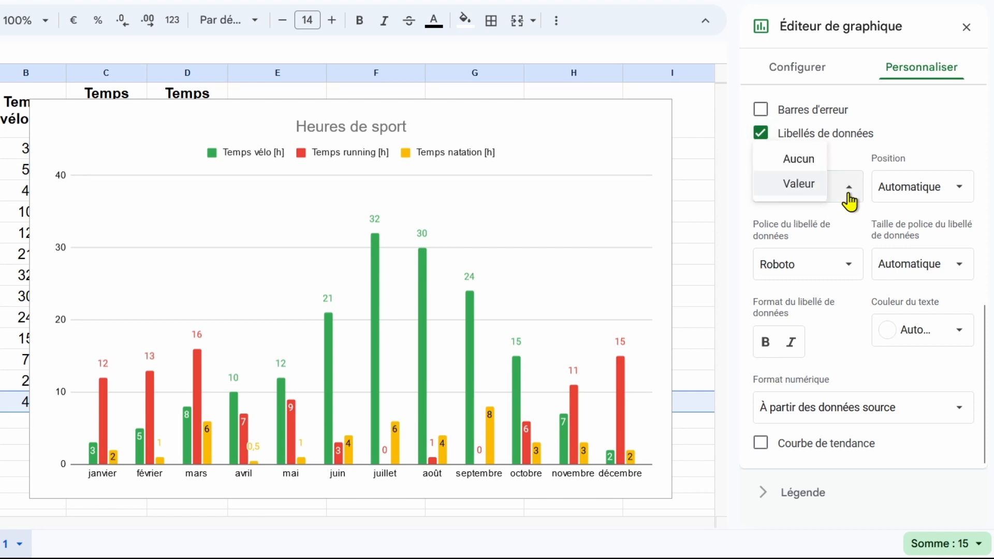
{"action": "left_click", "coordinate": [849, 199]}
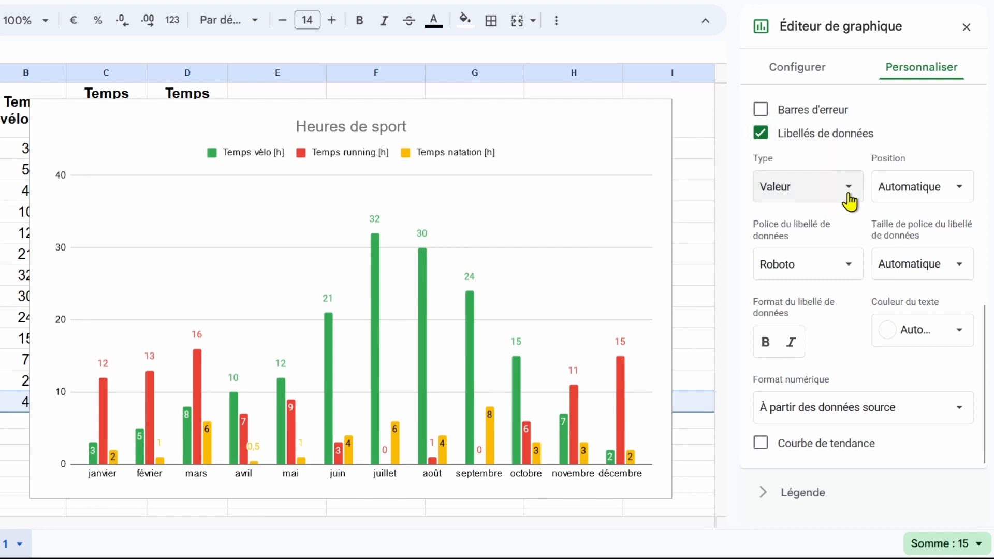
Try the data label positions Intérieur base and Centrer, and return the position to Automatique
{"action": "left_click", "coordinate": [948, 195]}
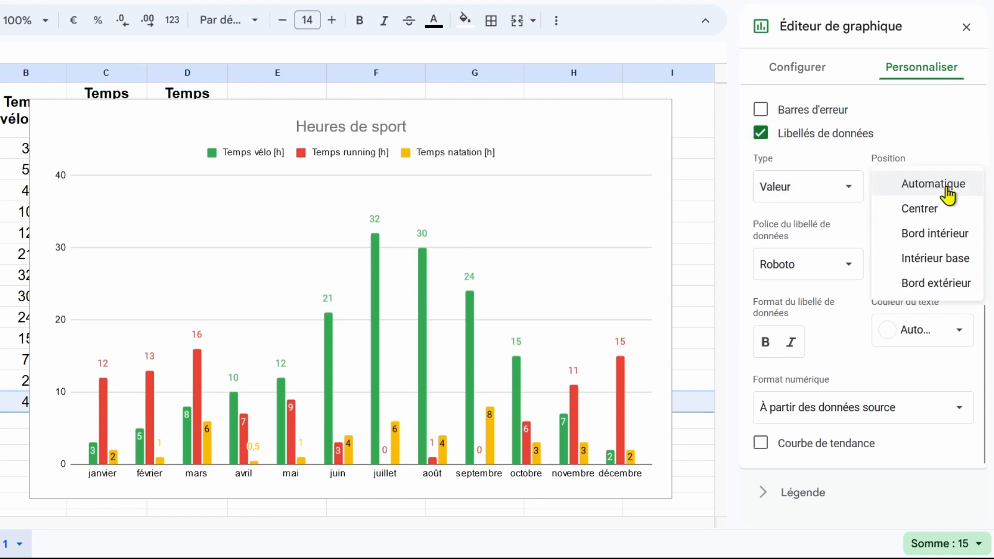
{"action": "left_click", "coordinate": [932, 258]}
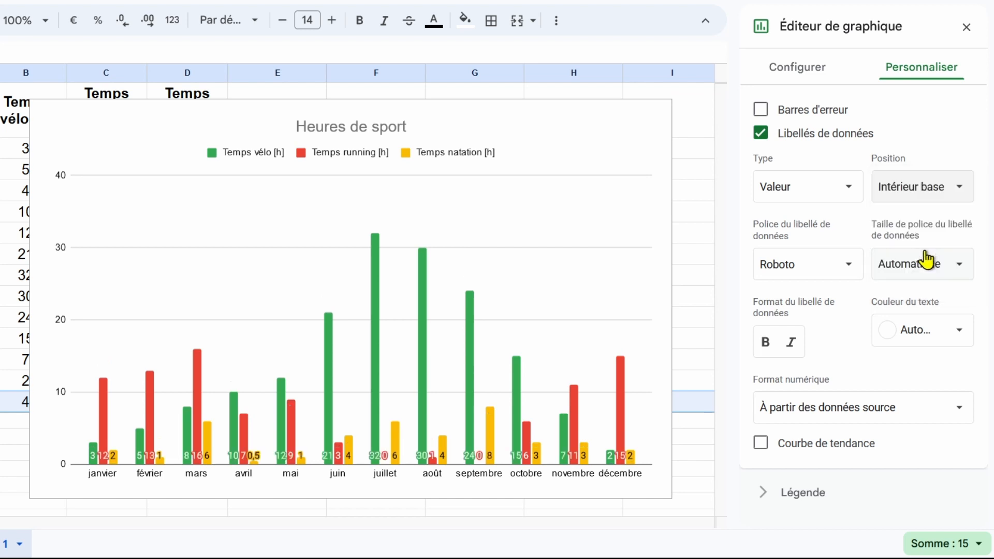
{"action": "left_click", "coordinate": [946, 192]}
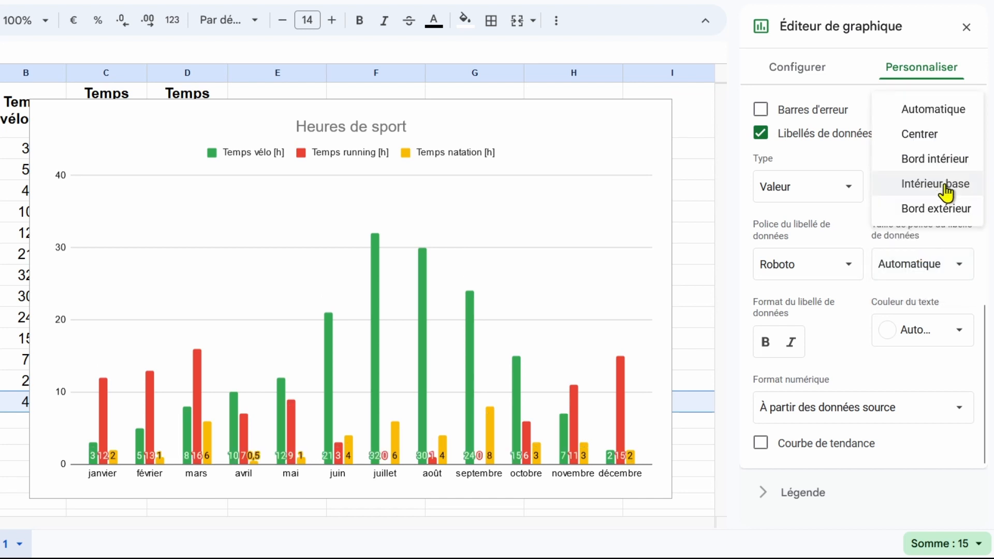
{"action": "left_click", "coordinate": [939, 135]}
{"action": "left_click", "coordinate": [940, 185]}
{"action": "left_click", "coordinate": [939, 160]}
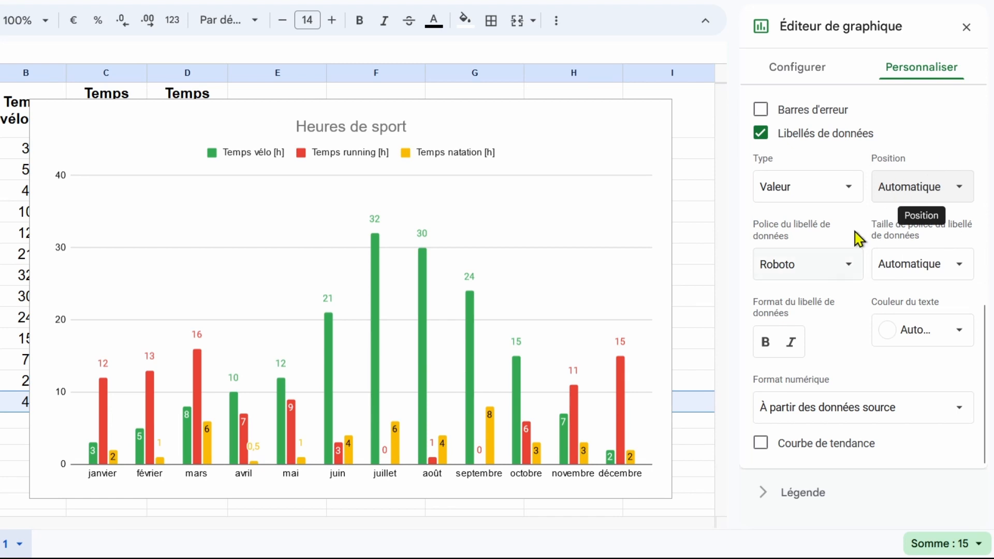
View the font, font size and text colour choices for the data labels, and remove the labels from the chart
{"action": "left_click", "coordinate": [844, 283]}
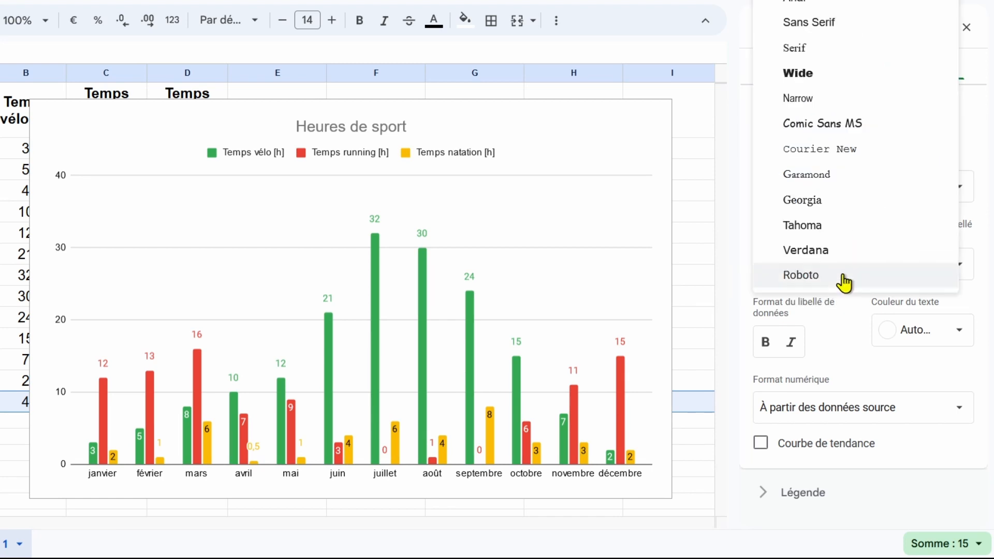
{"action": "left_click", "coordinate": [844, 283]}
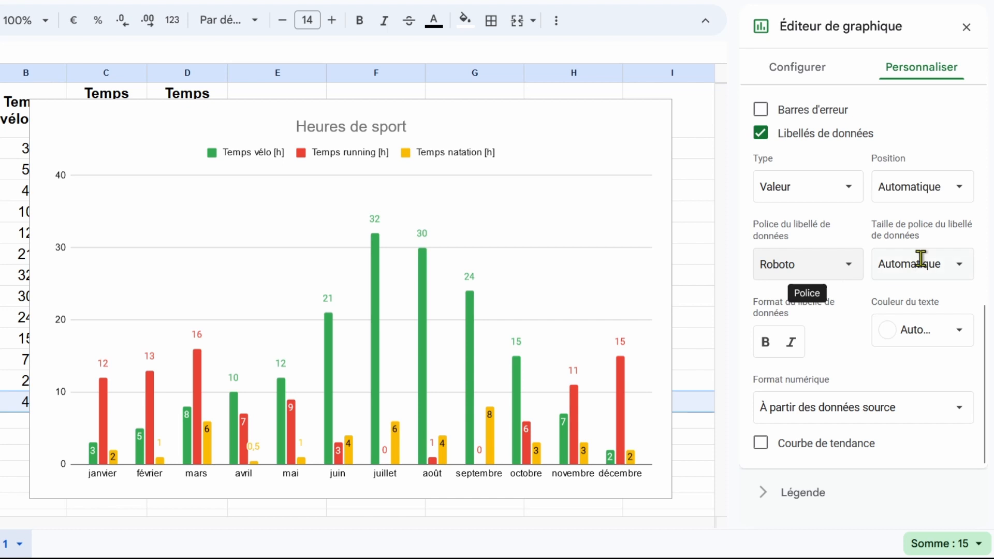
{"action": "left_click", "coordinate": [961, 275]}
{"action": "left_click", "coordinate": [962, 273]}
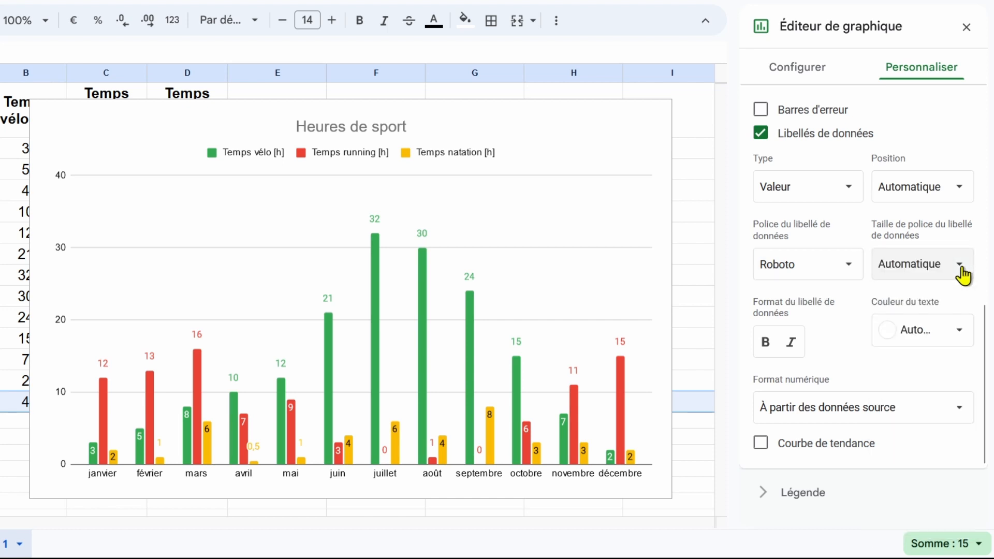
{"action": "left_click", "coordinate": [960, 336]}
{"action": "left_click", "coordinate": [960, 339]}
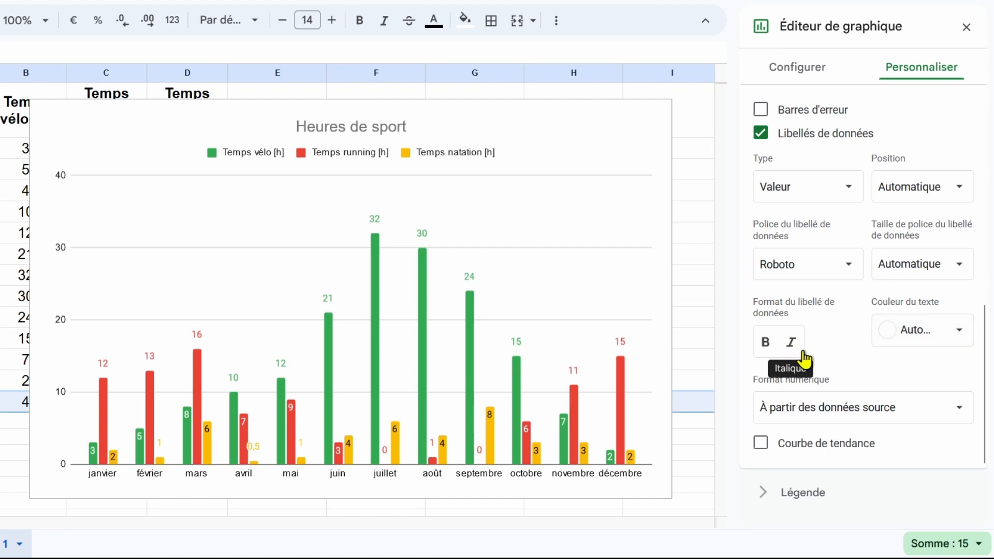
{"action": "scroll", "coordinate": [823, 357], "scroll_direction": "up", "scroll_amount": 1}
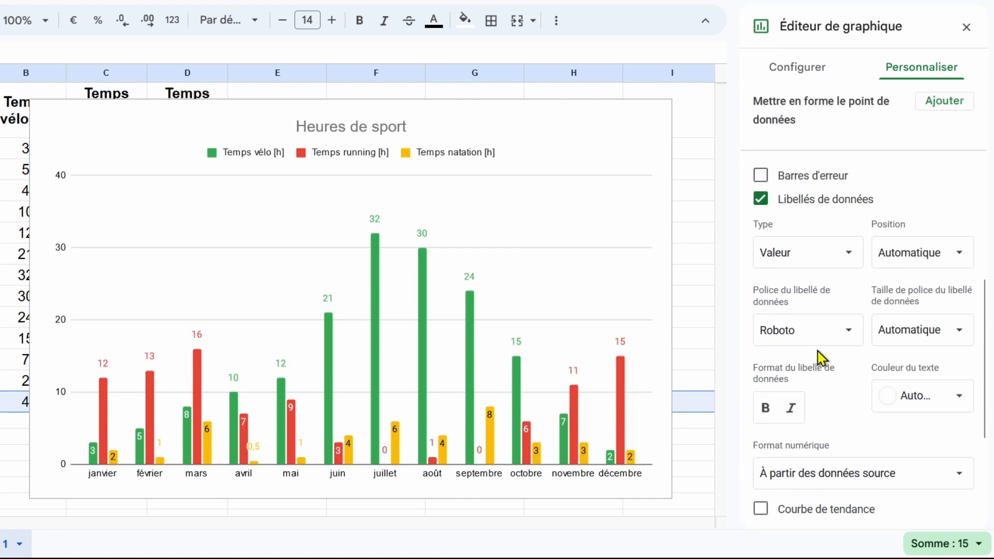
{"action": "left_click", "coordinate": [805, 206]}
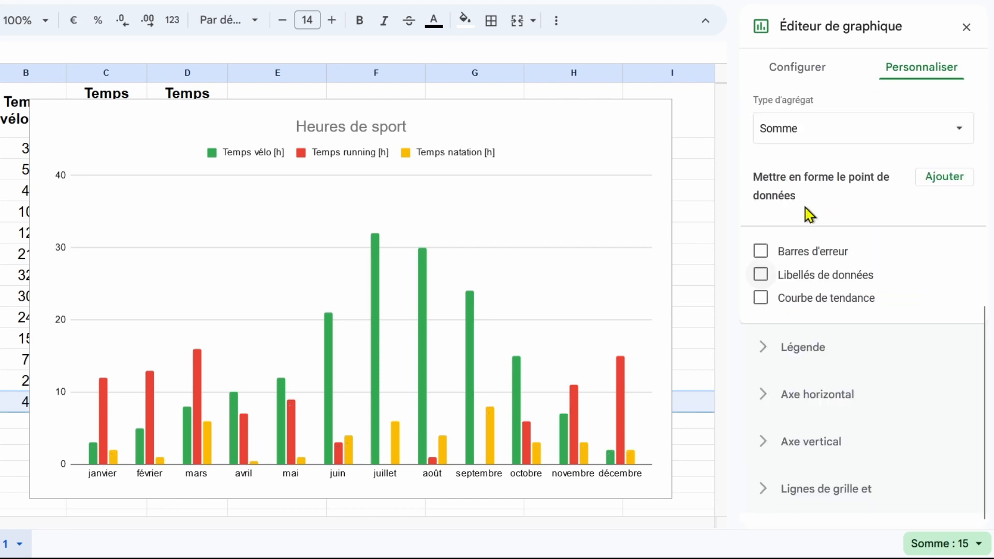
Try a linear trend line (Courbe de tendance) on all series, remove it, and collapse the series settings
{"action": "left_click", "coordinate": [816, 310]}
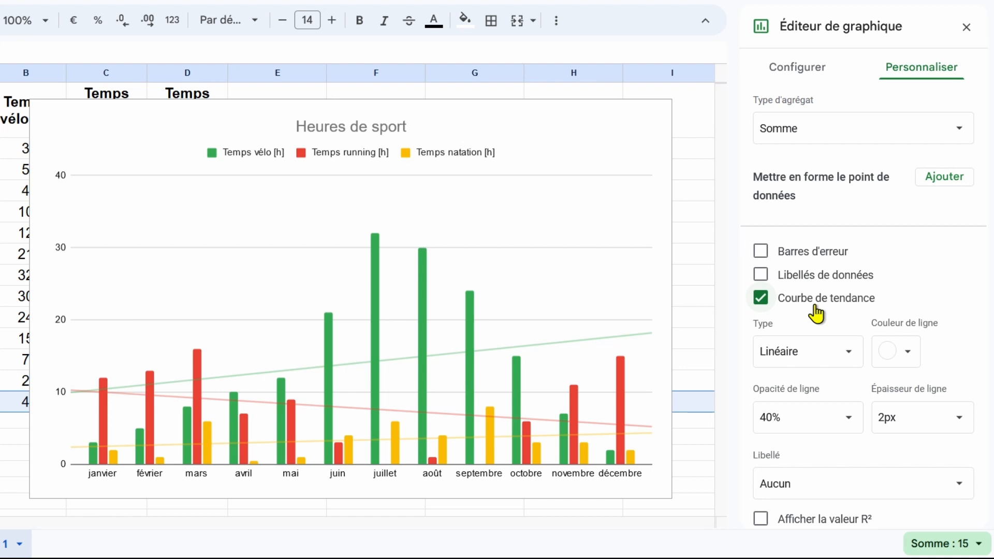
{"action": "left_click", "coordinate": [816, 310]}
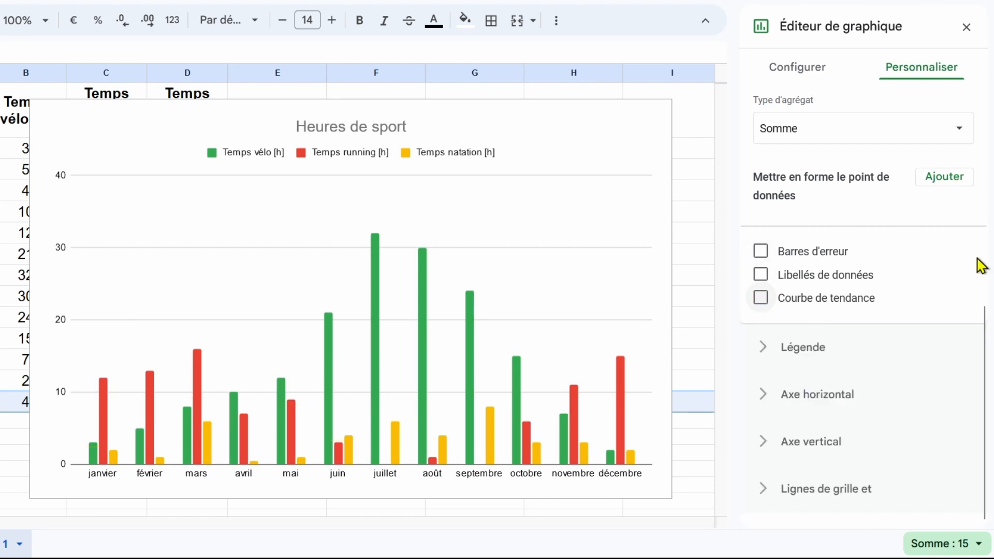
{"action": "scroll", "coordinate": [979, 262], "scroll_direction": "up", "scroll_amount": 8}
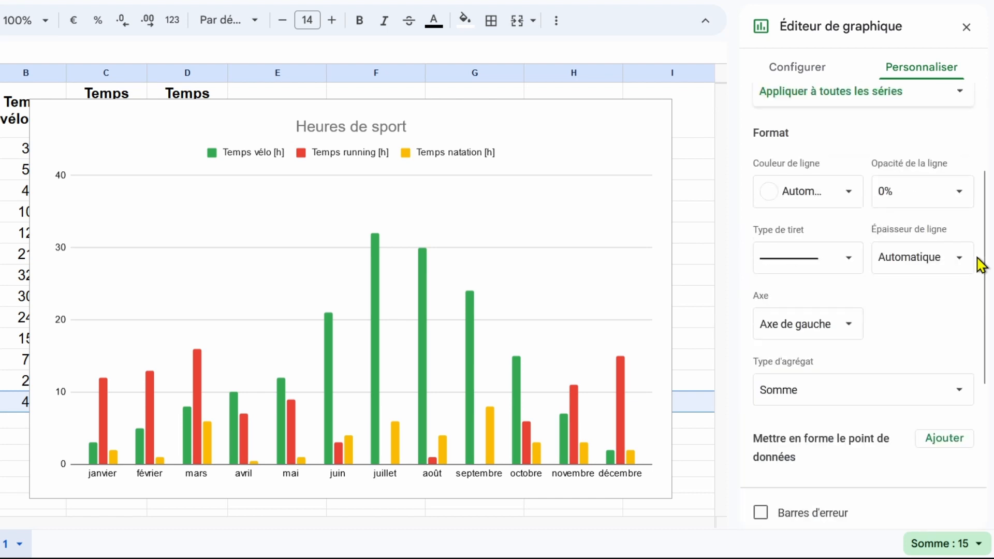
{"action": "left_click", "coordinate": [804, 205]}
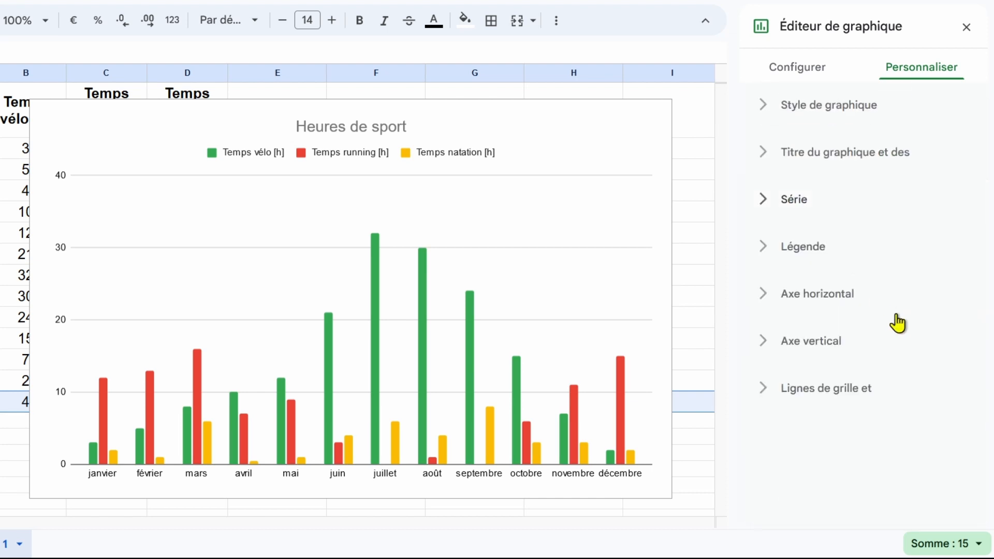
Try placing the chart legend at À gauche and return its position to Automatique
{"action": "left_click", "coordinate": [767, 250]}
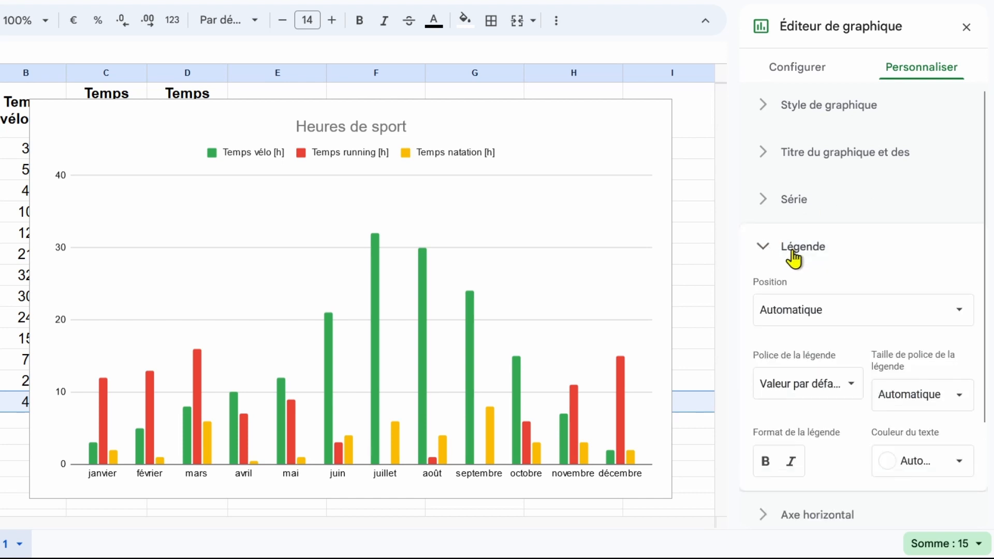
{"action": "scroll", "coordinate": [872, 266], "scroll_direction": "down", "scroll_amount": 2}
{"action": "left_click", "coordinate": [941, 247]}
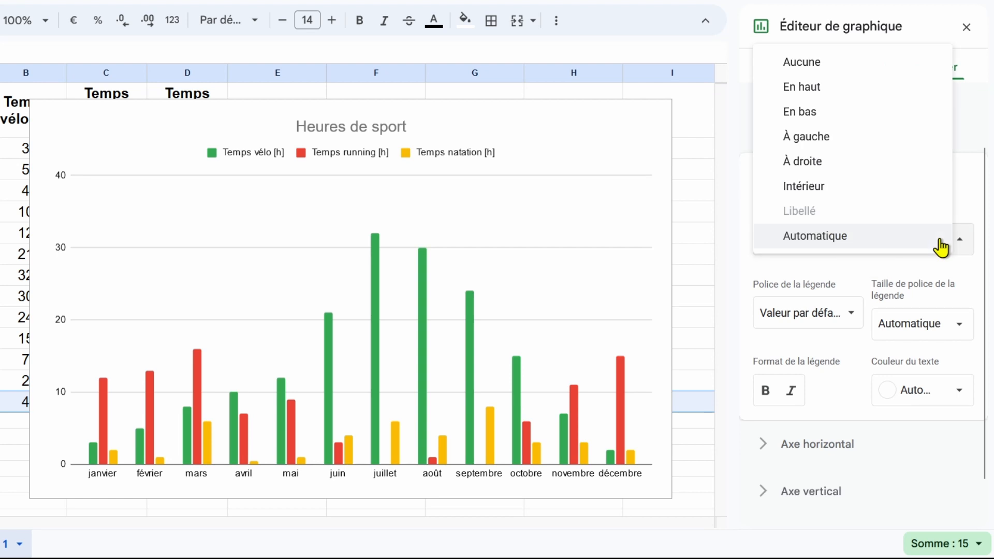
{"action": "left_click", "coordinate": [850, 136]}
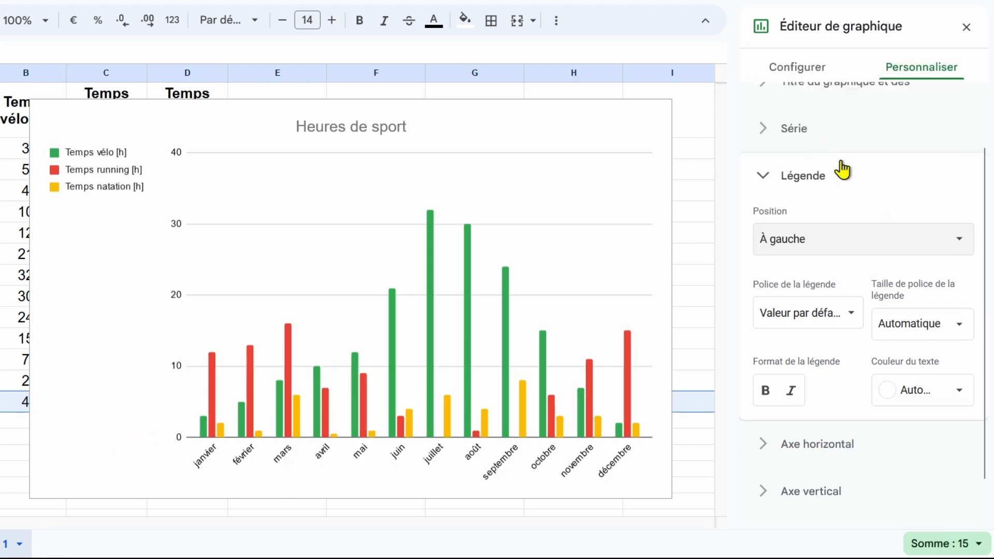
{"action": "left_click", "coordinate": [942, 251]}
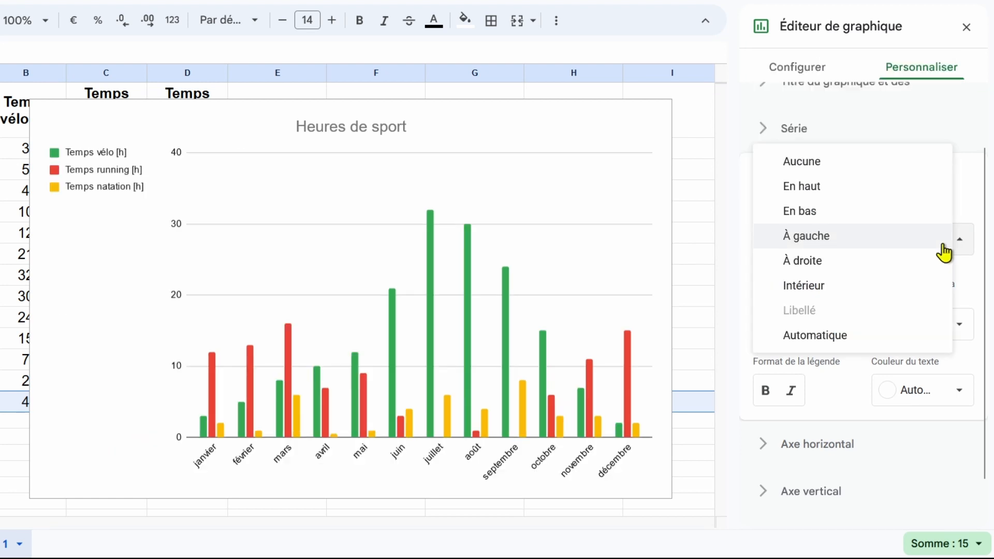
{"action": "left_click", "coordinate": [835, 338]}
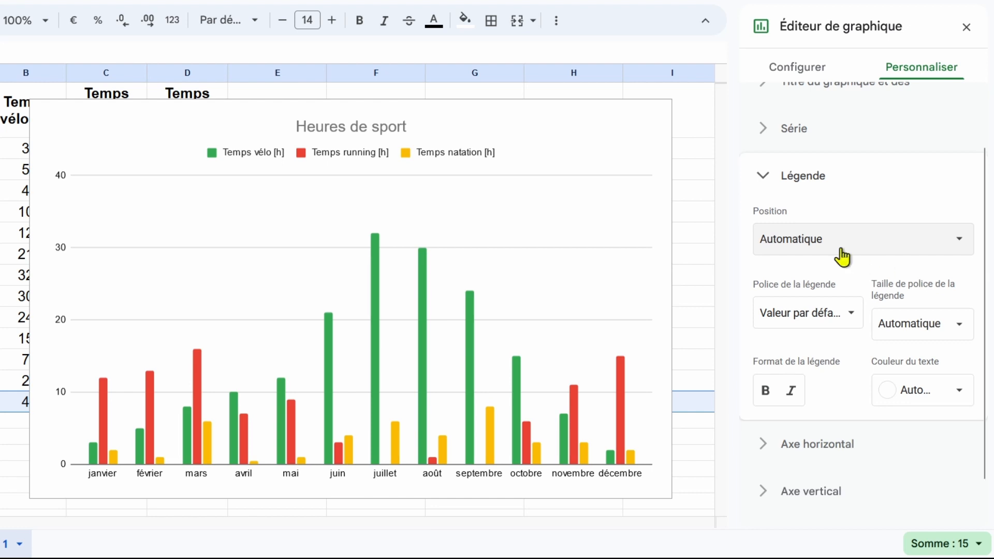
Try reversing the horizontal axis order (Inverser l'ordre sur l'axe) and restore the original month order
{"action": "left_click", "coordinate": [764, 179]}
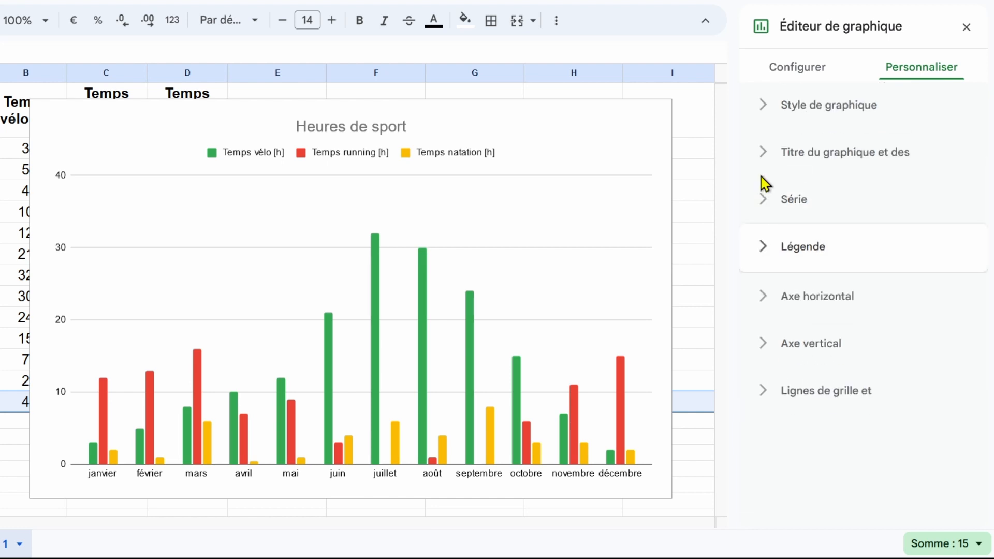
{"action": "left_click", "coordinate": [763, 296]}
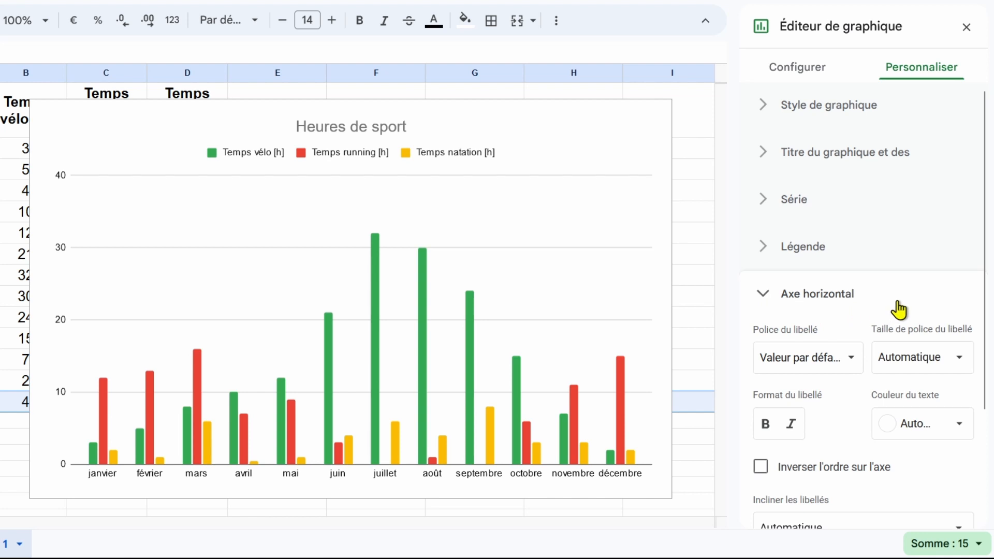
{"action": "scroll", "coordinate": [898, 309], "scroll_direction": "down", "scroll_amount": 3}
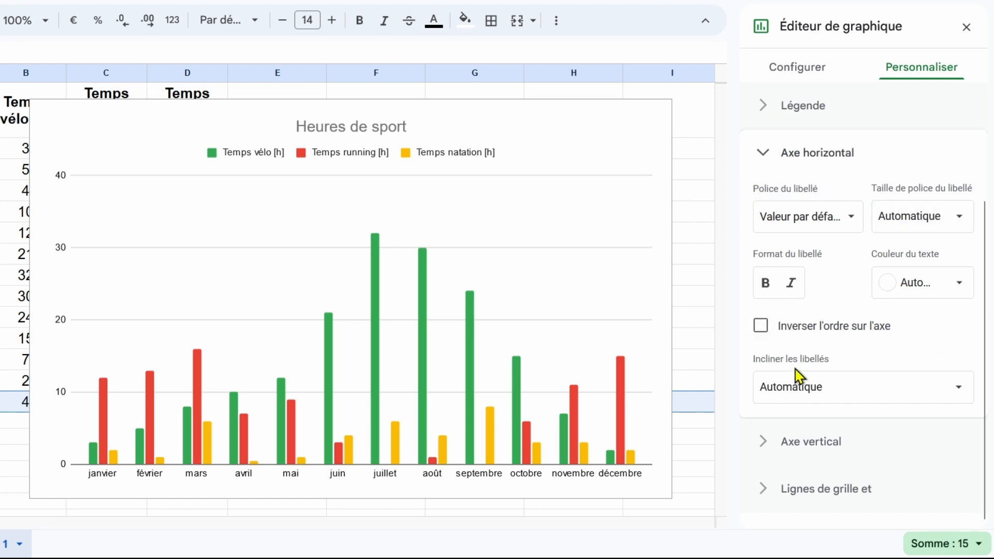
{"action": "left_click", "coordinate": [819, 327]}
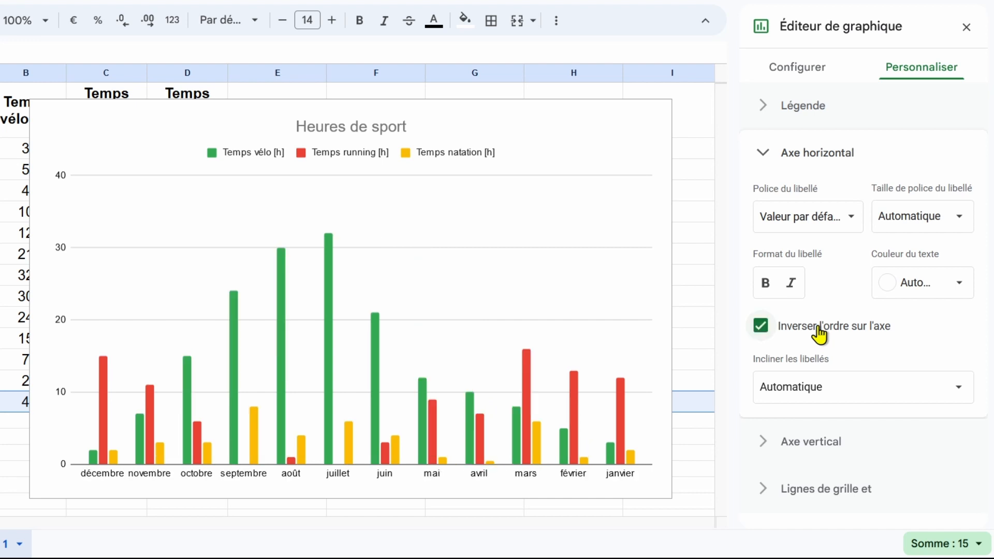
{"action": "left_click", "coordinate": [819, 327]}
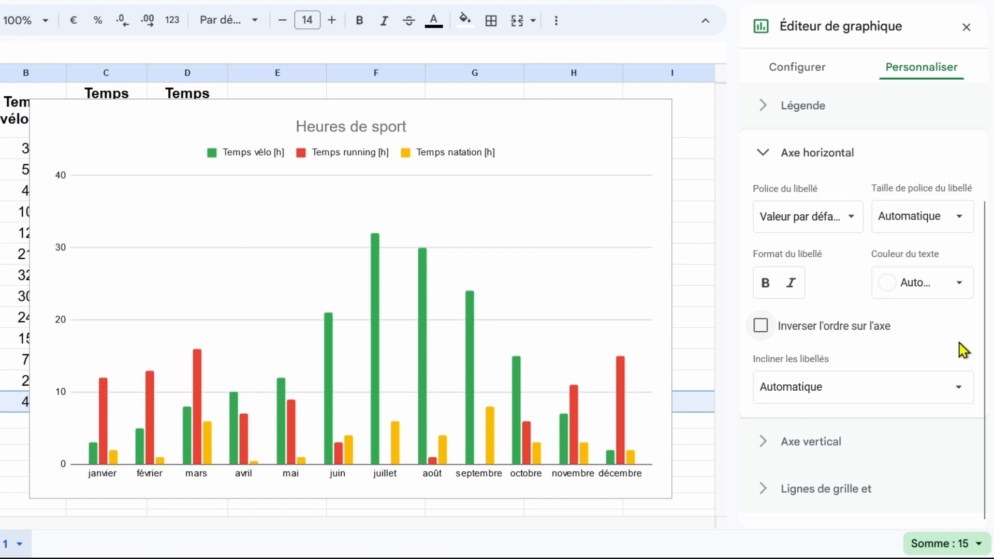
Try slanting the horizontal axis labels at 30°, set the slant to 60°, and collapse the horizontal axis settings
{"action": "left_click", "coordinate": [965, 389]}
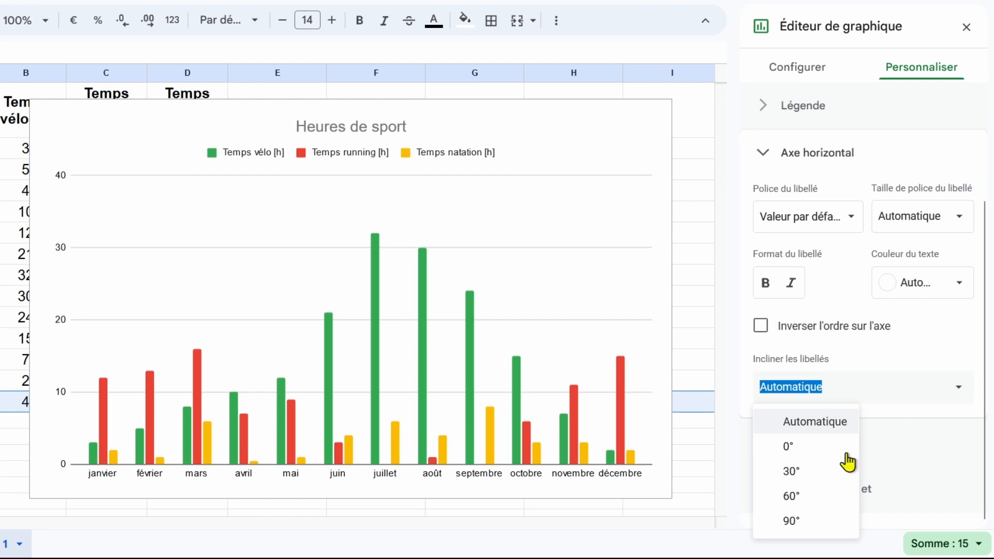
{"action": "left_click", "coordinate": [792, 473]}
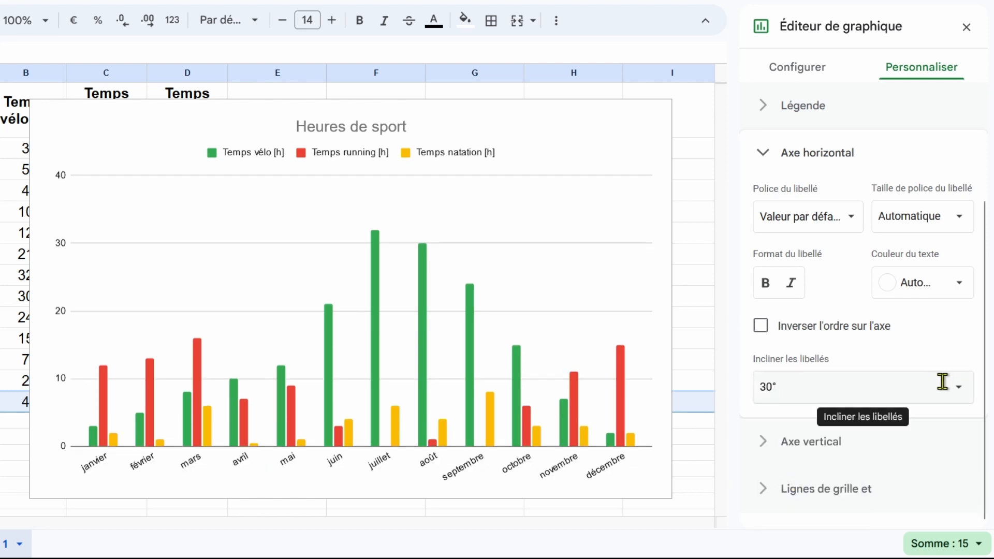
{"action": "left_click", "coordinate": [958, 389]}
{"action": "left_click", "coordinate": [806, 505]}
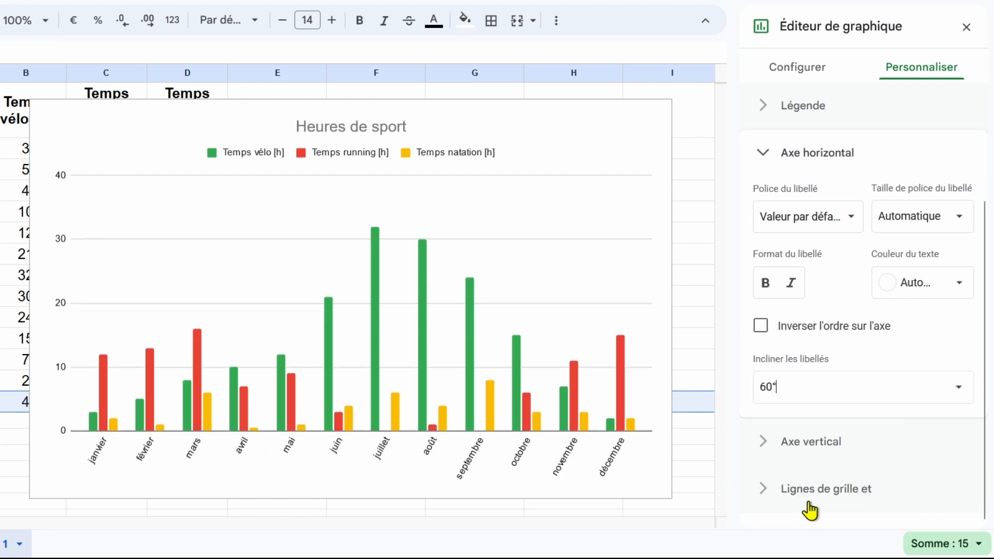
{"action": "left_click", "coordinate": [763, 154]}
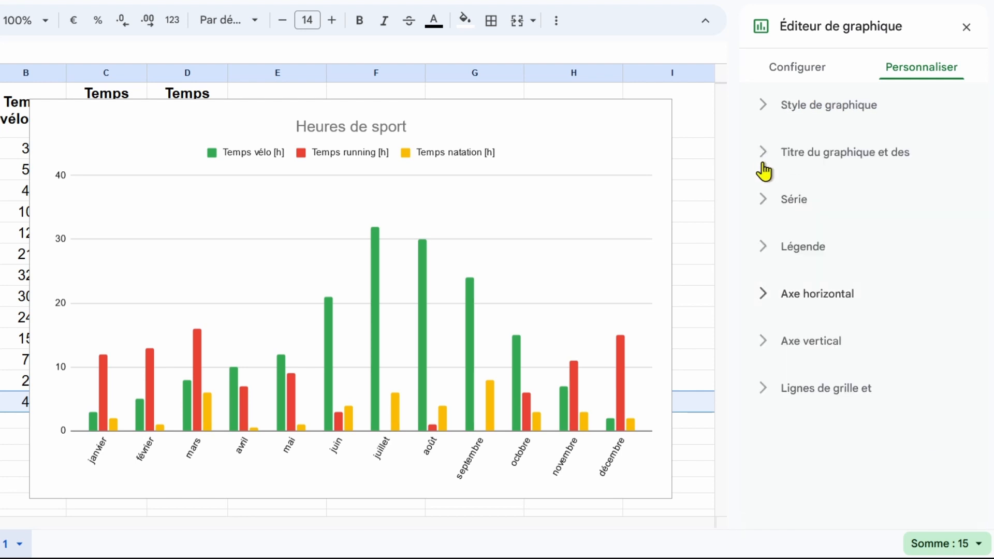
Display the vertical axis line (Afficher l'axe) on the chart
{"action": "left_click", "coordinate": [762, 343]}
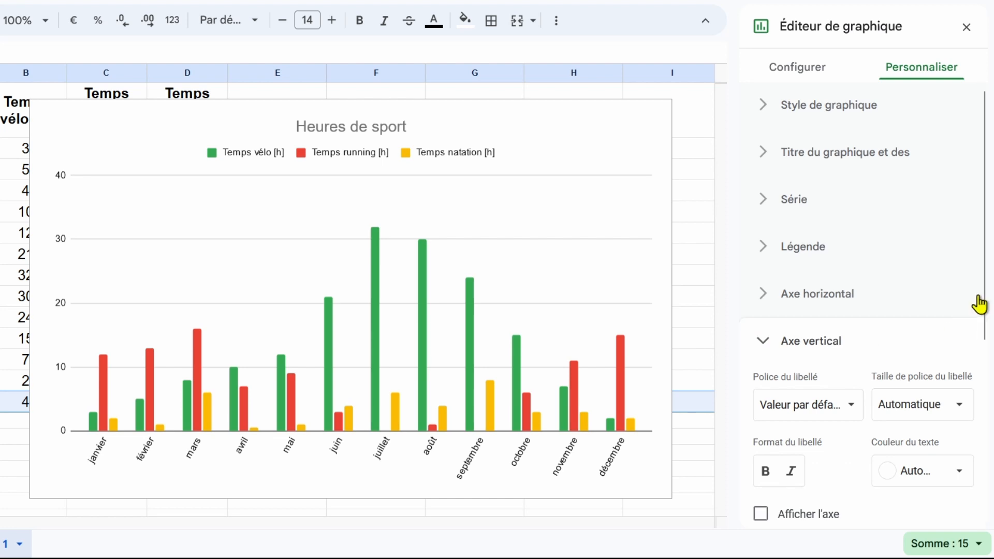
{"action": "scroll", "coordinate": [984, 298], "scroll_direction": "down", "scroll_amount": 3}
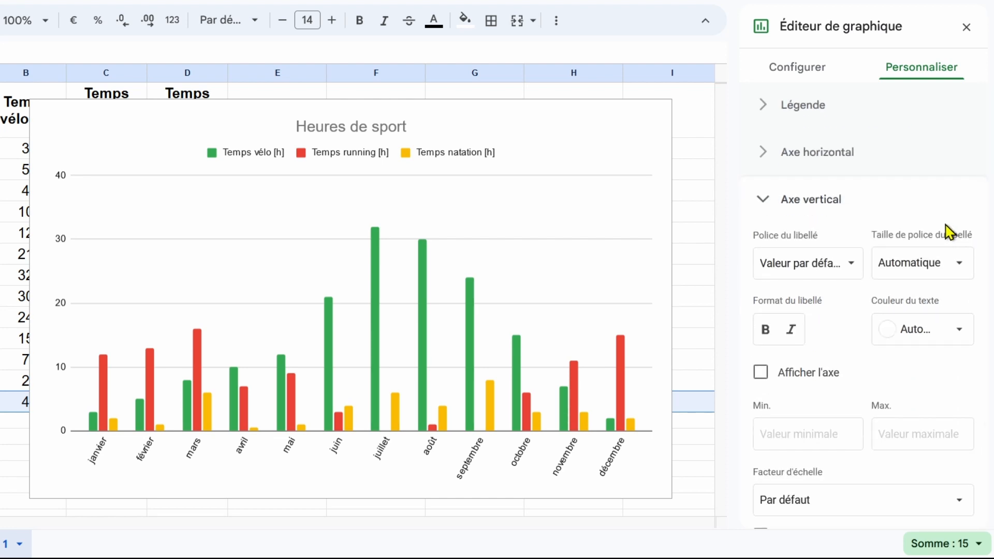
{"action": "scroll", "coordinate": [783, 385], "scroll_direction": "down", "scroll_amount": 1}
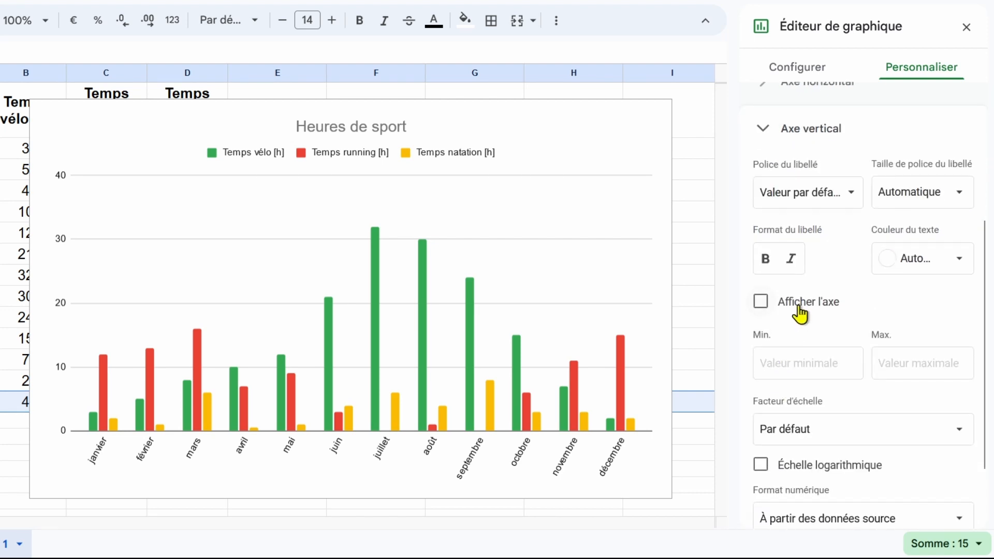
{"action": "left_click", "coordinate": [800, 313]}
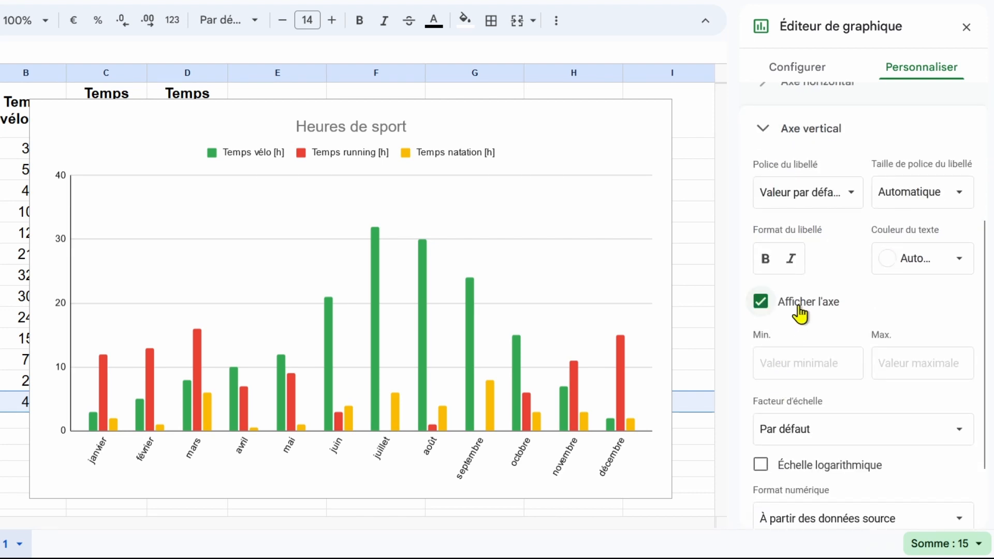
Set the vertical axis minimum to 0 and its maximum to 35
{"action": "left_click", "coordinate": [810, 373]}
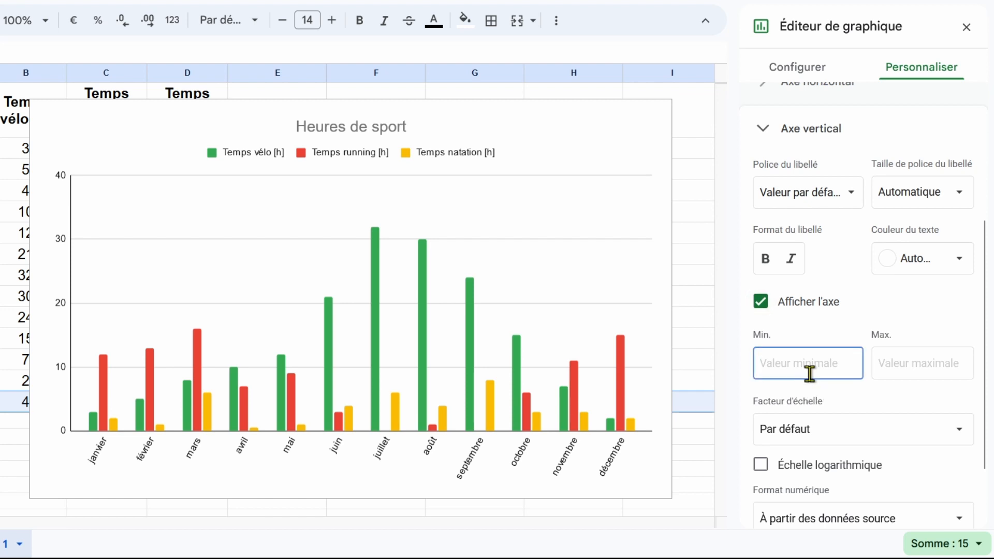
{"action": "type", "text": "0"}
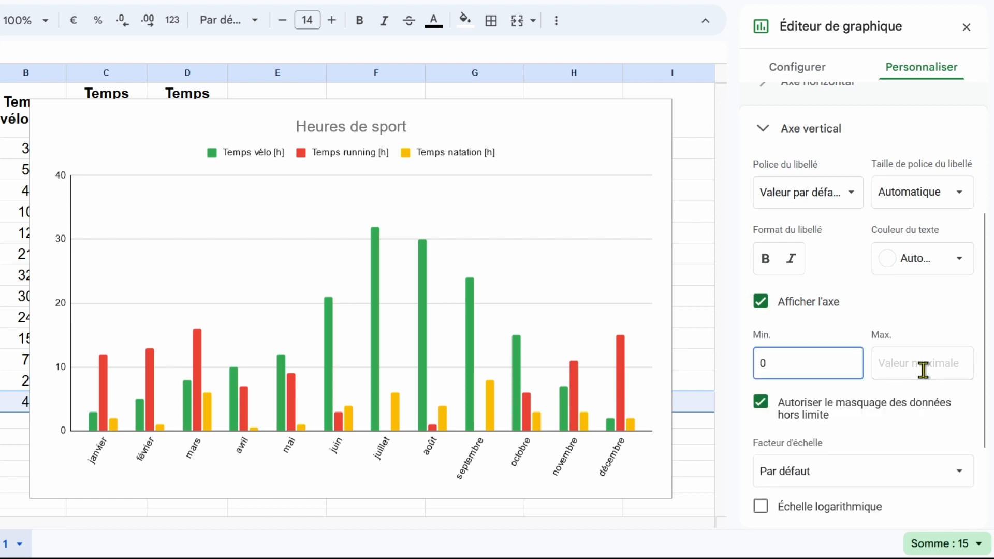
{"action": "left_click", "coordinate": [923, 369]}
{"action": "type", "text": "35"}
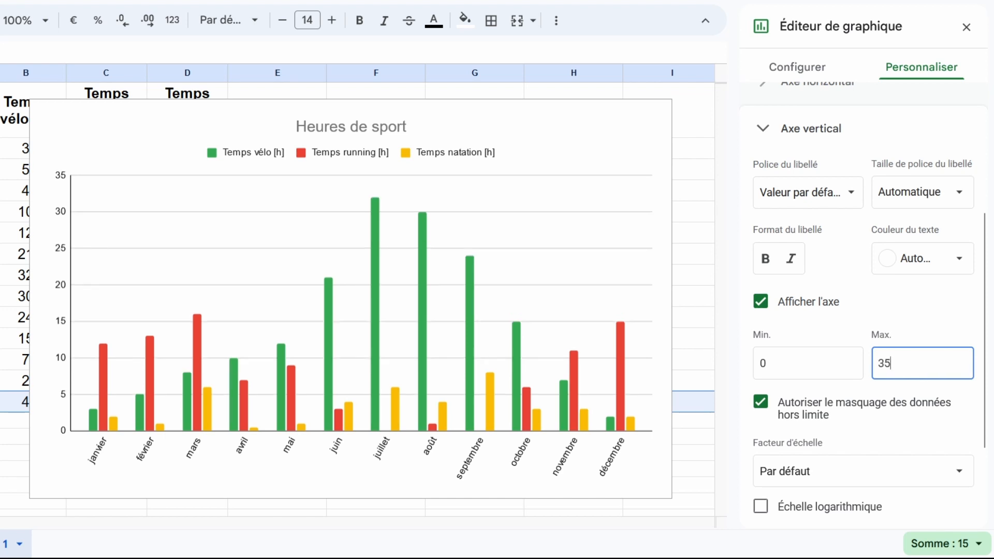
Try a vertical axis scale factor (Facteur d'échelle) of 100 and return it to Par défaut
{"action": "scroll", "coordinate": [880, 378], "scroll_direction": "down", "scroll_amount": 1}
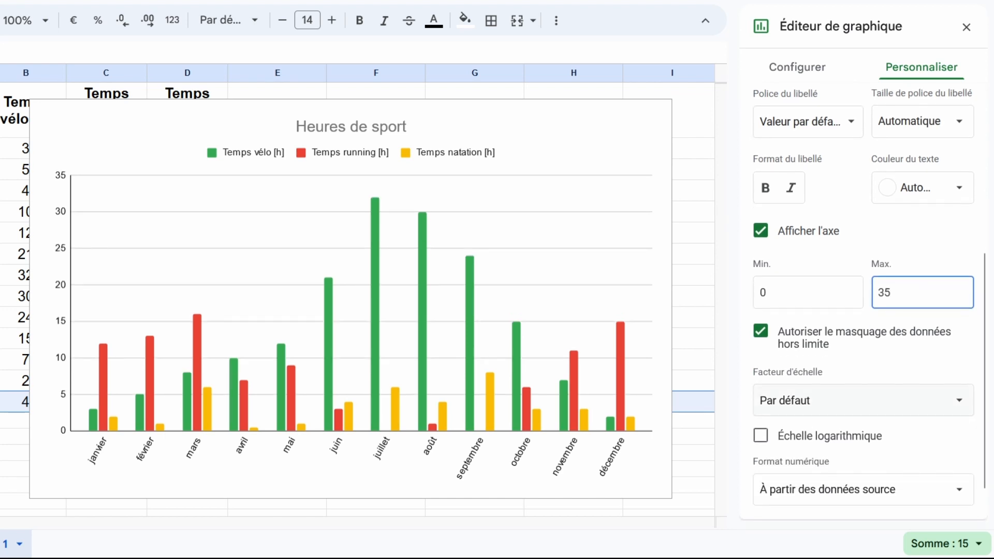
{"action": "left_click", "coordinate": [872, 406]}
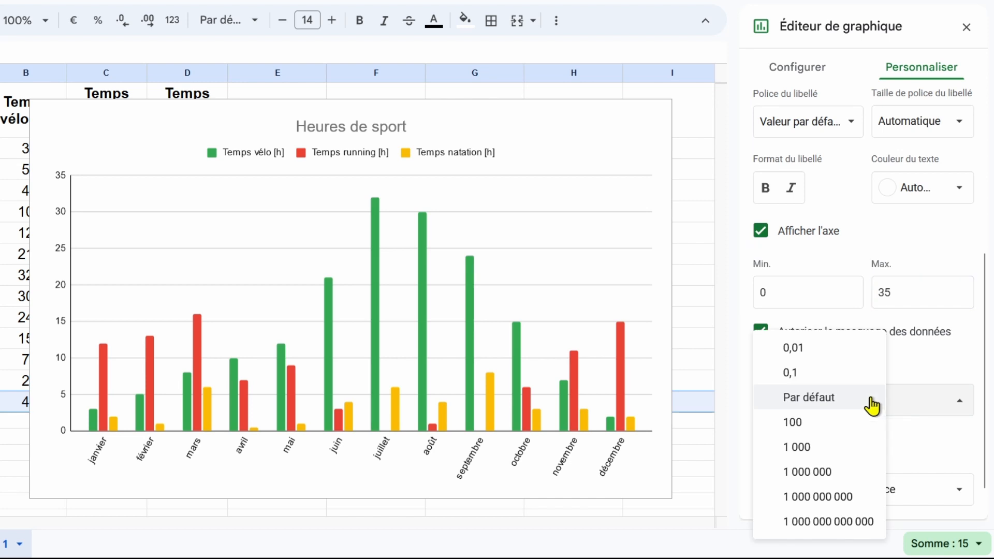
{"action": "left_click", "coordinate": [823, 423]}
{"action": "left_click", "coordinate": [870, 409]}
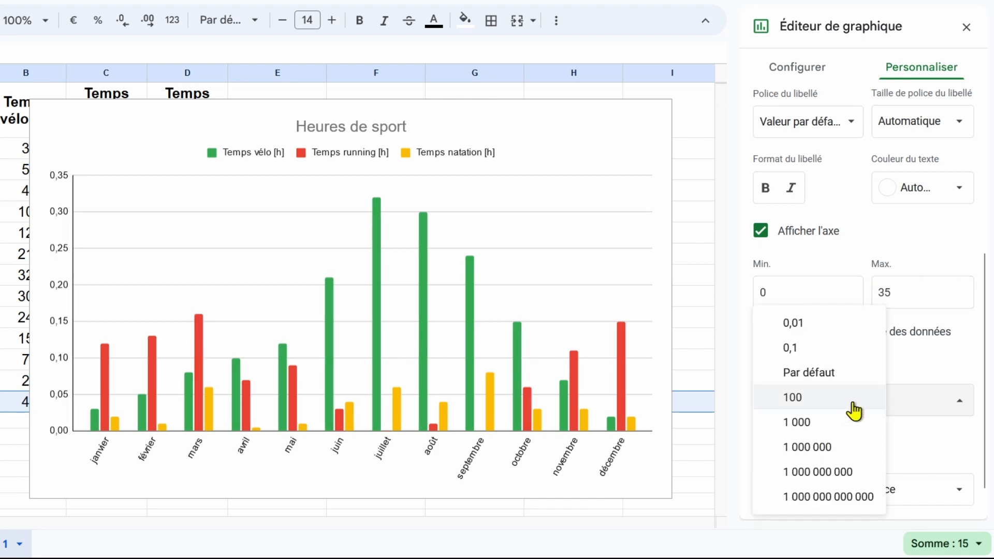
{"action": "left_click", "coordinate": [822, 376]}
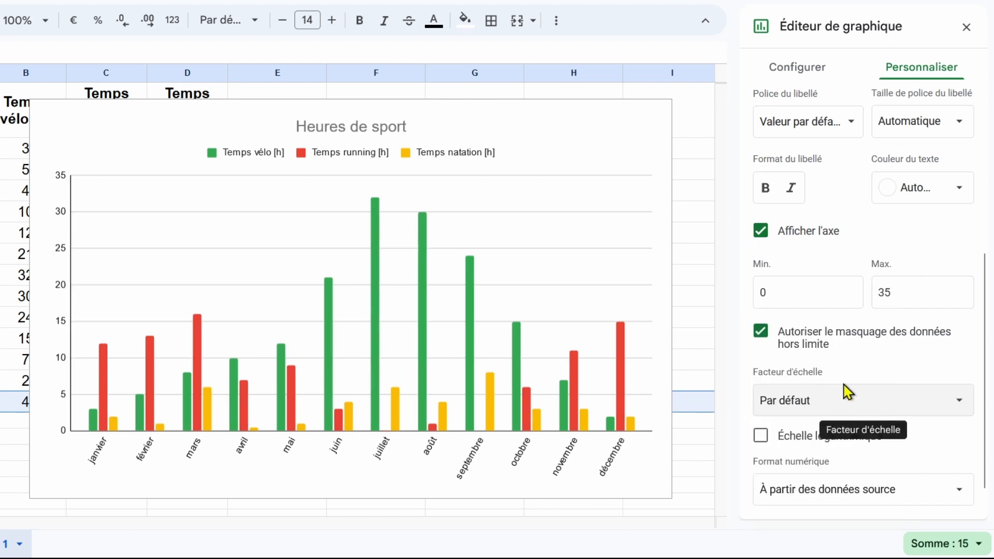
Try a logarithmic scale (Échelle logarithmique) on the vertical axis, turn it off, and collapse the vertical axis settings
{"action": "scroll", "coordinate": [899, 410], "scroll_direction": "down", "scroll_amount": 1}
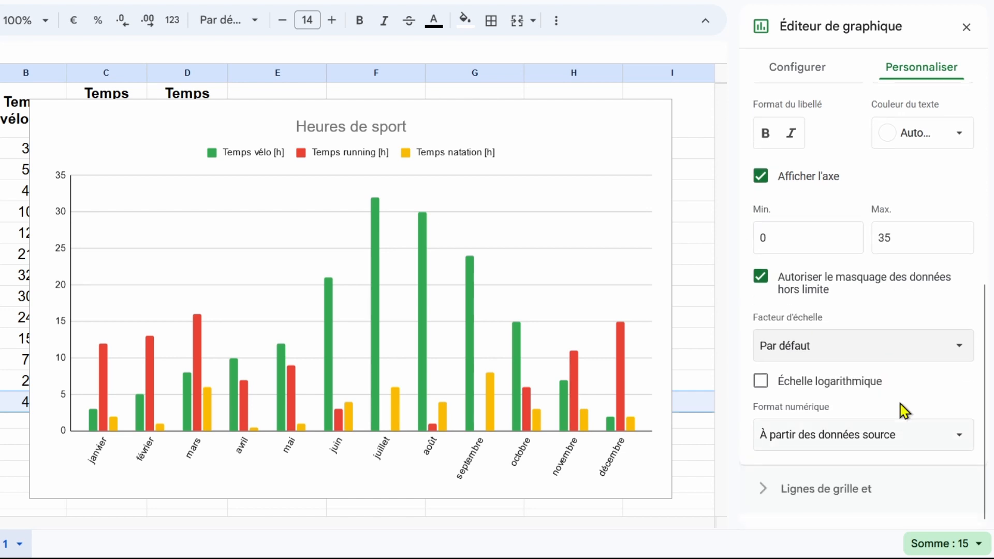
{"action": "left_click", "coordinate": [792, 390]}
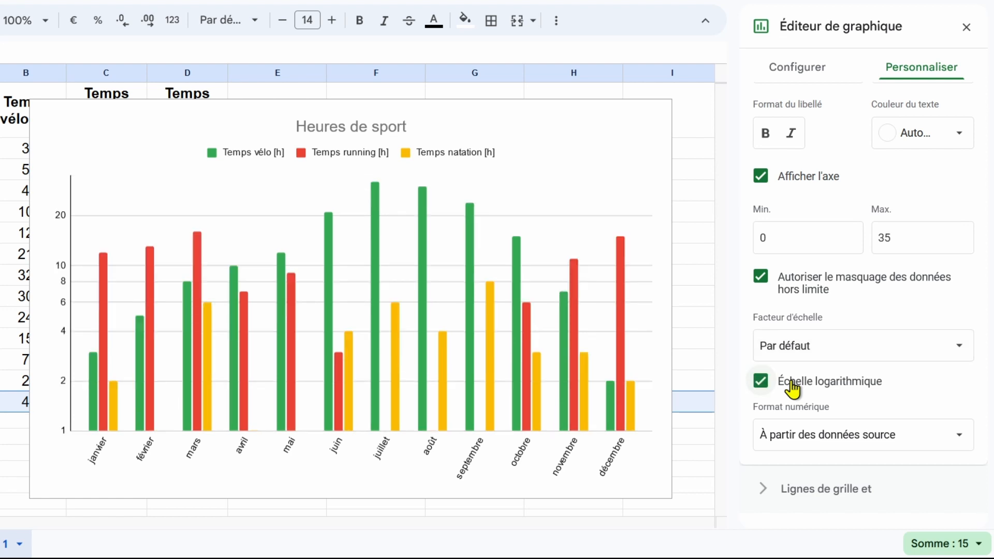
{"action": "left_click", "coordinate": [793, 390]}
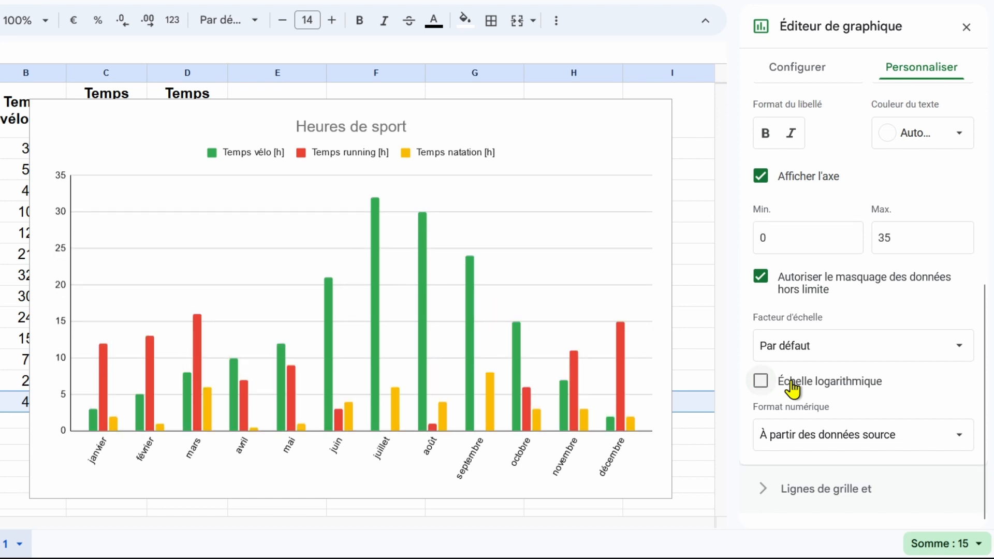
{"action": "scroll", "coordinate": [793, 389], "scroll_direction": "up", "scroll_amount": 4}
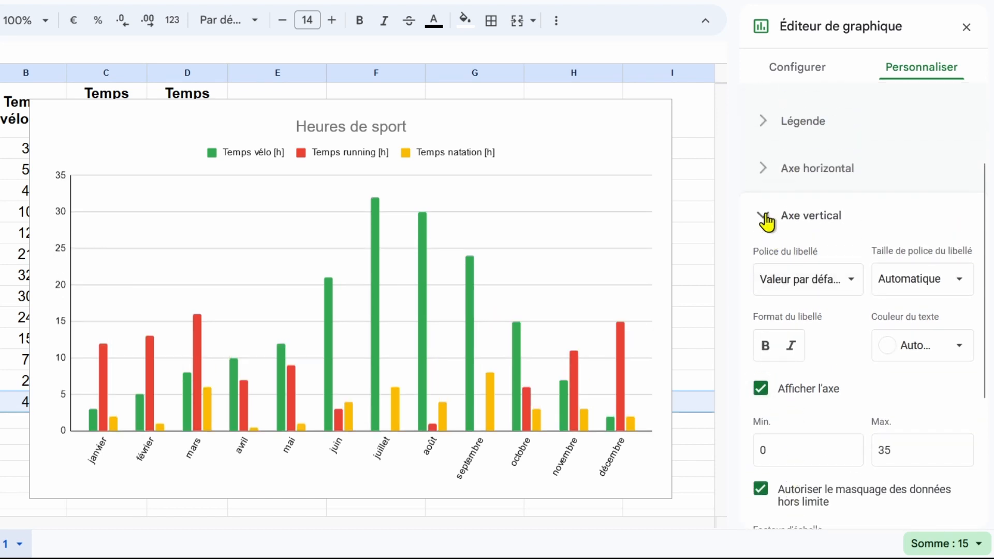
{"action": "left_click", "coordinate": [766, 219]}
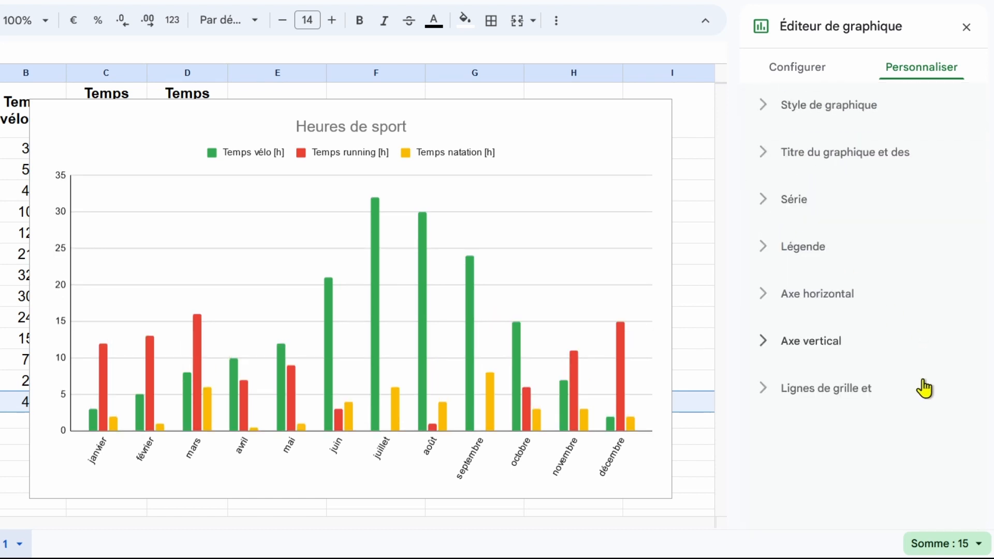
Try major tick marks (Graduations principales) on the horizontal axis in the gridline settings, and remove them
{"action": "left_click", "coordinate": [766, 389]}
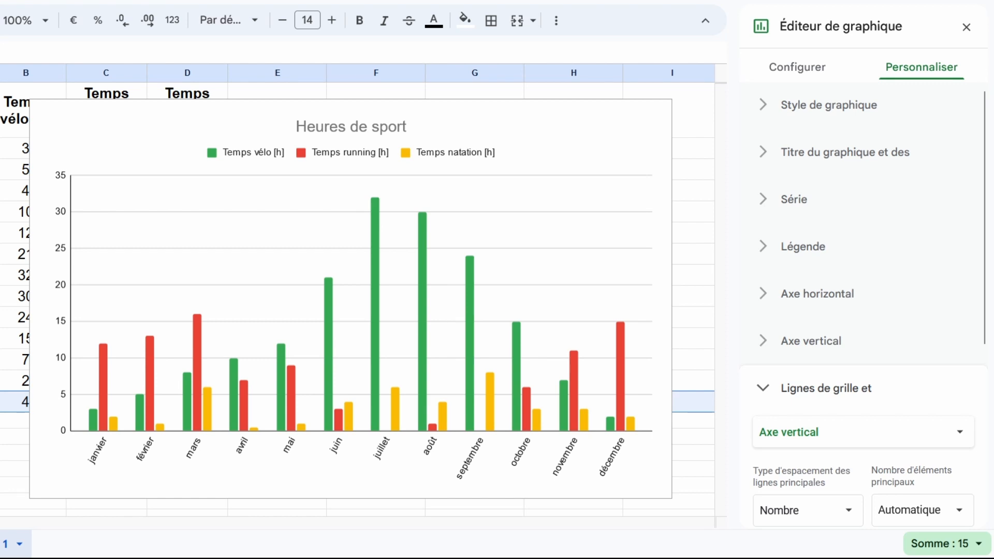
{"action": "left_click", "coordinate": [945, 441]}
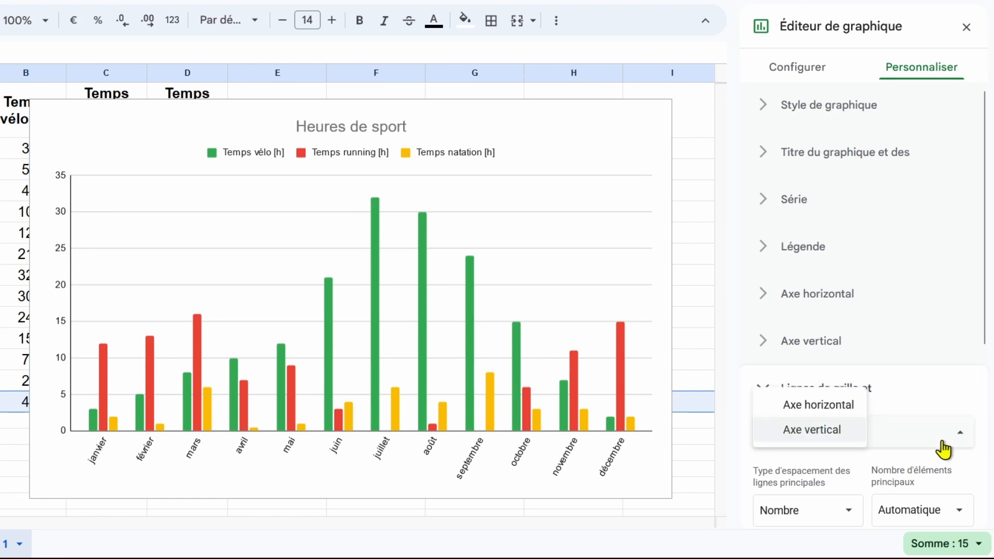
{"action": "left_click", "coordinate": [835, 409]}
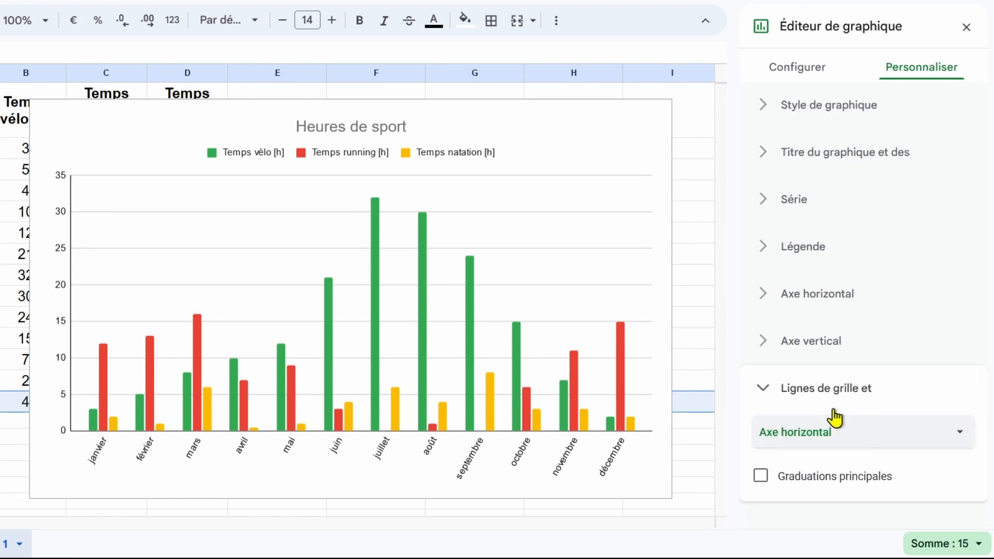
{"action": "left_click", "coordinate": [796, 481]}
{"action": "scroll", "coordinate": [798, 481], "scroll_direction": "down", "scroll_amount": 2}
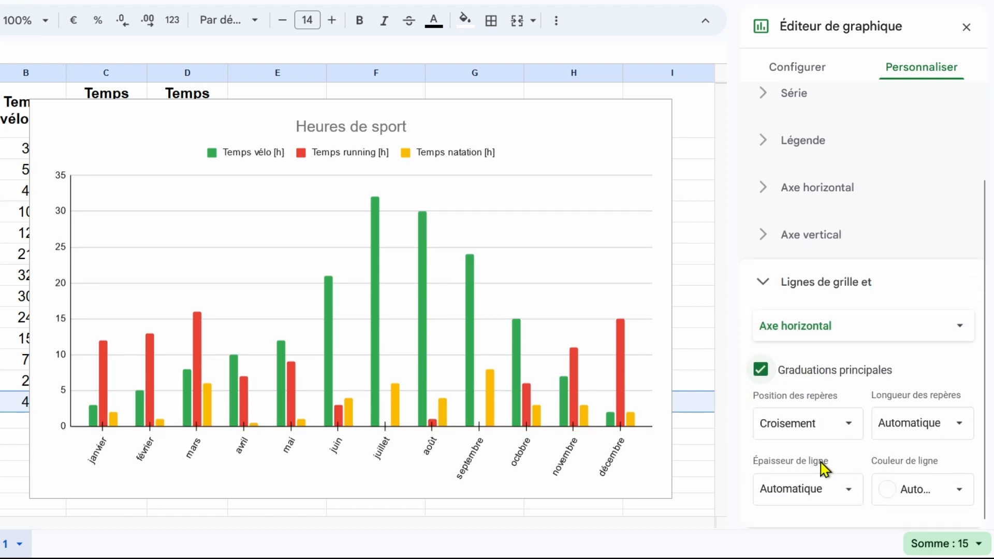
{"action": "left_click", "coordinate": [847, 378]}
Try hiding the vertical axis's major gridlines (Quadrillage principal) and restore them
{"action": "left_click", "coordinate": [932, 441]}
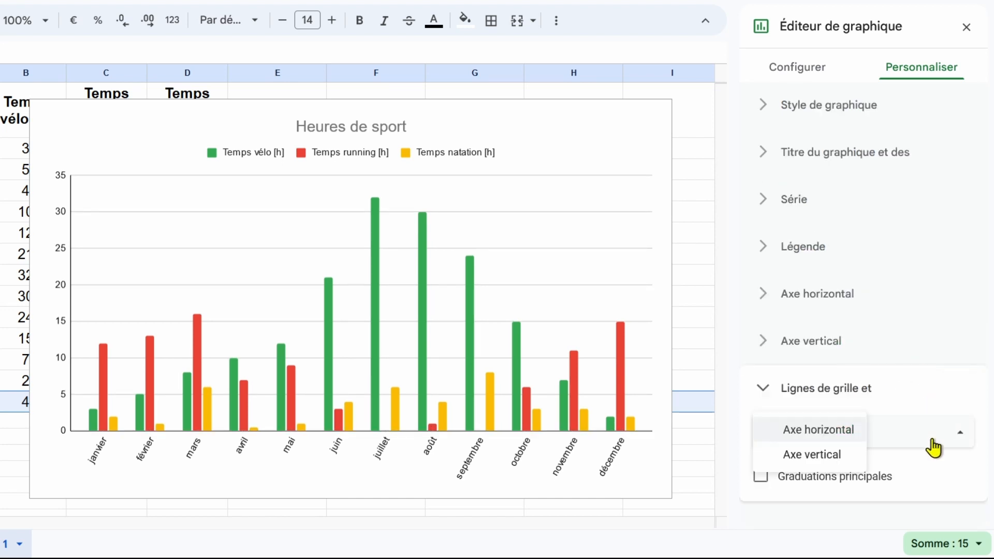
{"action": "left_click", "coordinate": [803, 458]}
{"action": "scroll", "coordinate": [932, 371], "scroll_direction": "down", "scroll_amount": 3}
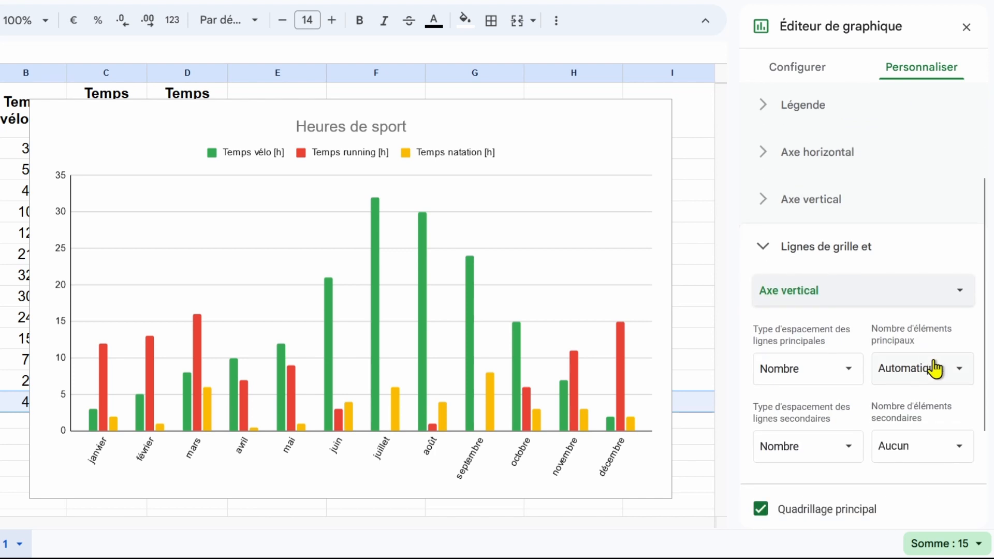
{"action": "scroll", "coordinate": [932, 444], "scroll_direction": "down", "scroll_amount": 3}
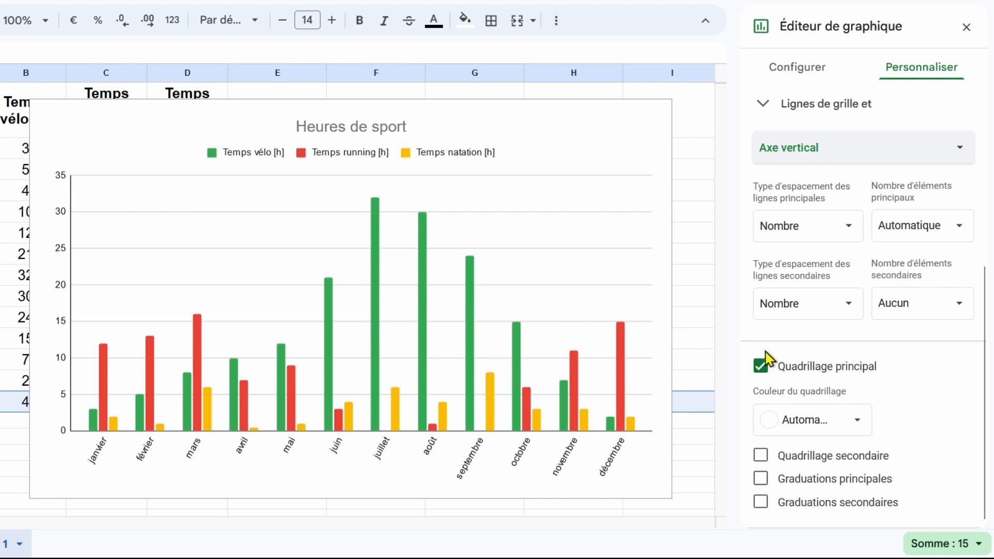
{"action": "left_click", "coordinate": [800, 368]}
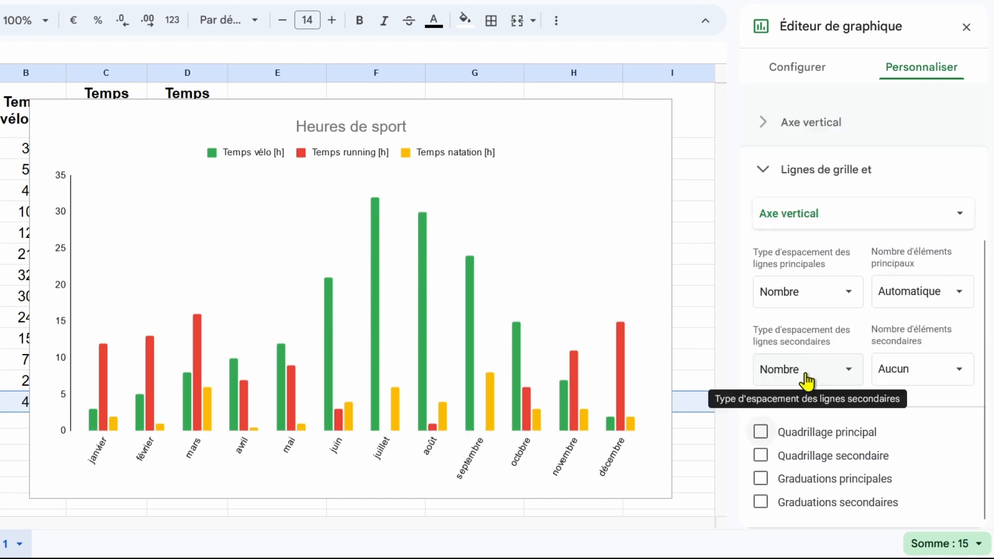
{"action": "left_click", "coordinate": [806, 434]}
Add minor gridlines (Quadrillage secondaire) to the vertical axis
{"action": "scroll", "coordinate": [916, 446], "scroll_direction": "down", "scroll_amount": 2}
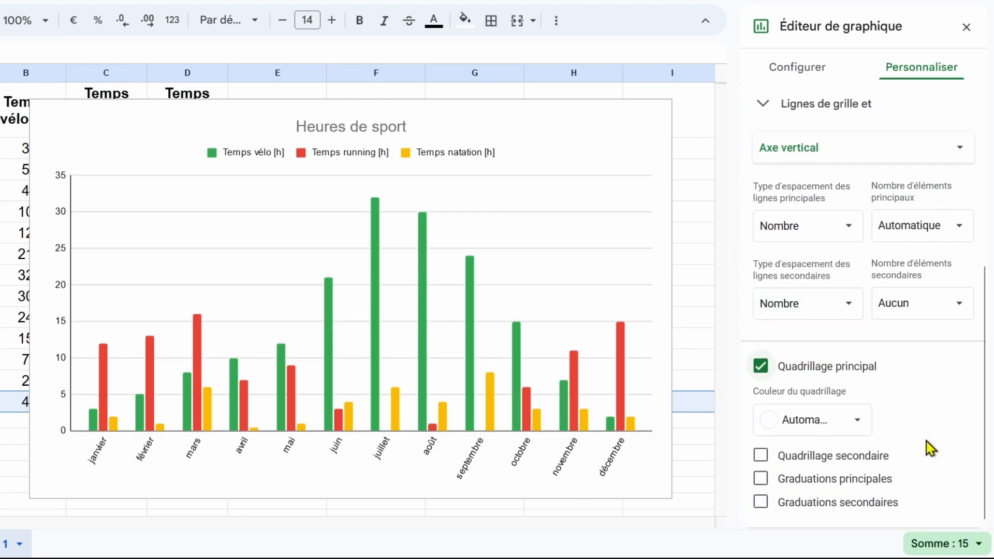
{"action": "left_click", "coordinate": [830, 458]}
{"action": "scroll", "coordinate": [910, 420], "scroll_direction": "down", "scroll_amount": 2}
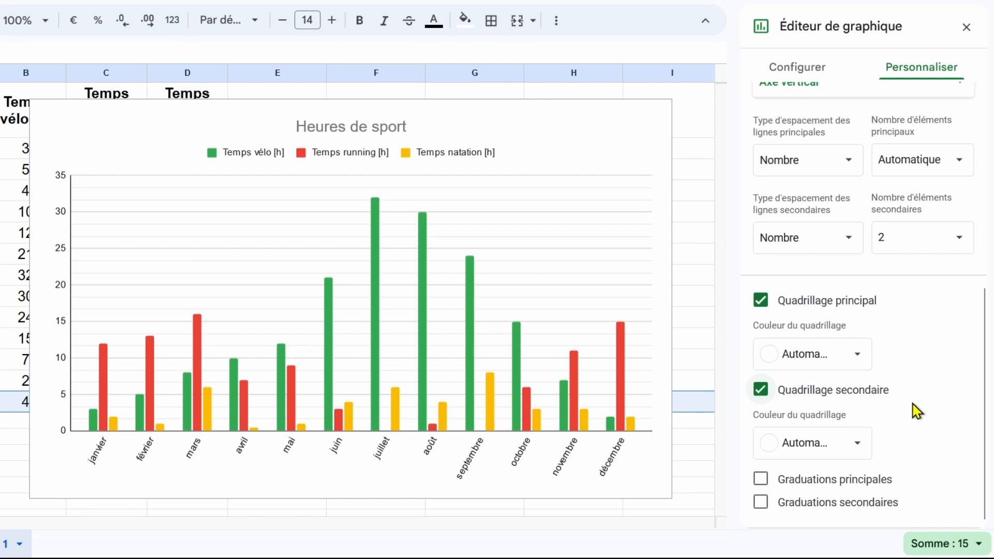
Add major and minor tick marks (Graduations principales and Graduations secondaires) to the vertical axis
{"action": "left_click", "coordinate": [807, 487]}
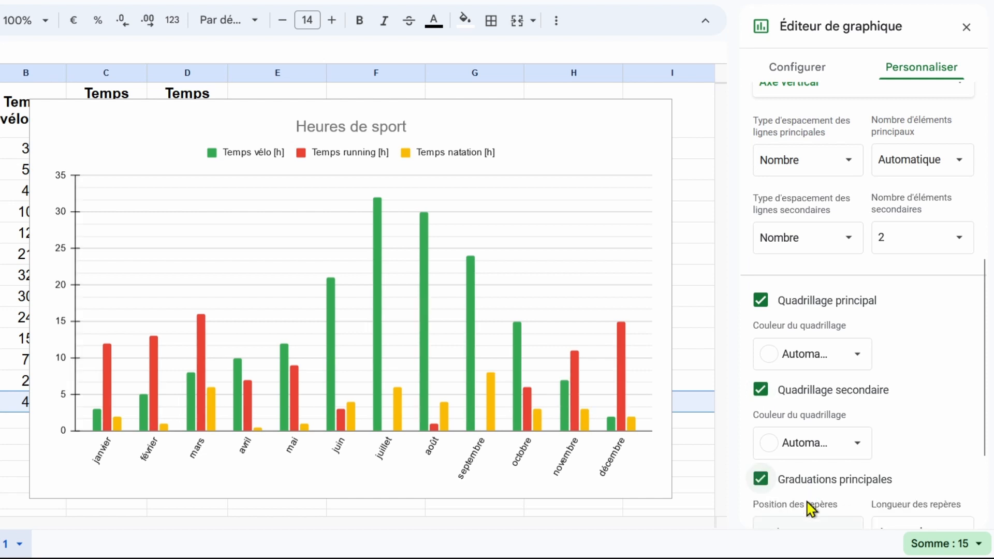
{"action": "scroll", "coordinate": [829, 477], "scroll_direction": "down", "scroll_amount": 3}
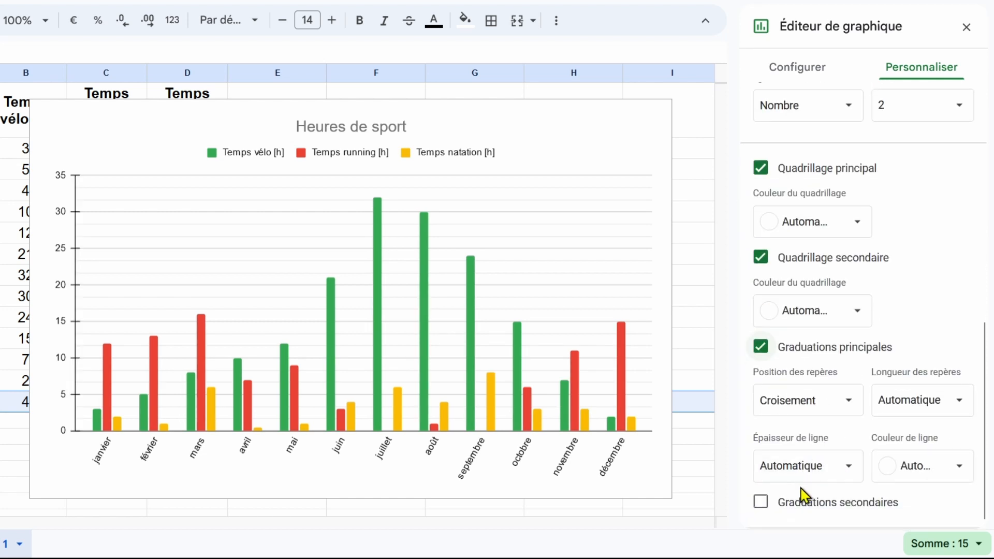
{"action": "left_click", "coordinate": [812, 505]}
{"action": "scroll", "coordinate": [942, 417], "scroll_direction": "down", "scroll_amount": 3}
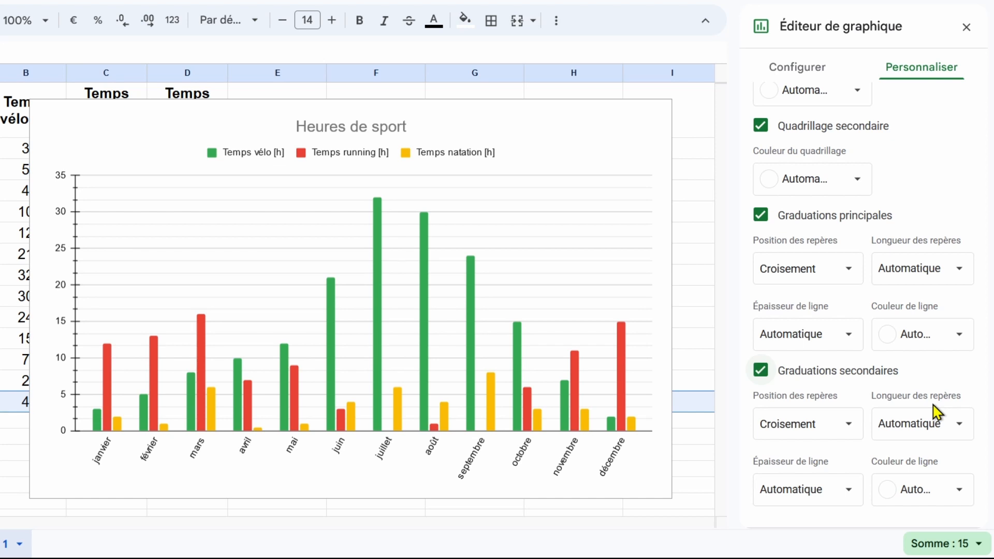
Try 10 major elements (Nombre d'éléments principaux) and 10 minor elements (Nombre d'éléments secondaires) for the vertical axis gridlines
{"action": "scroll", "coordinate": [938, 412], "scroll_direction": "up", "scroll_amount": 7}
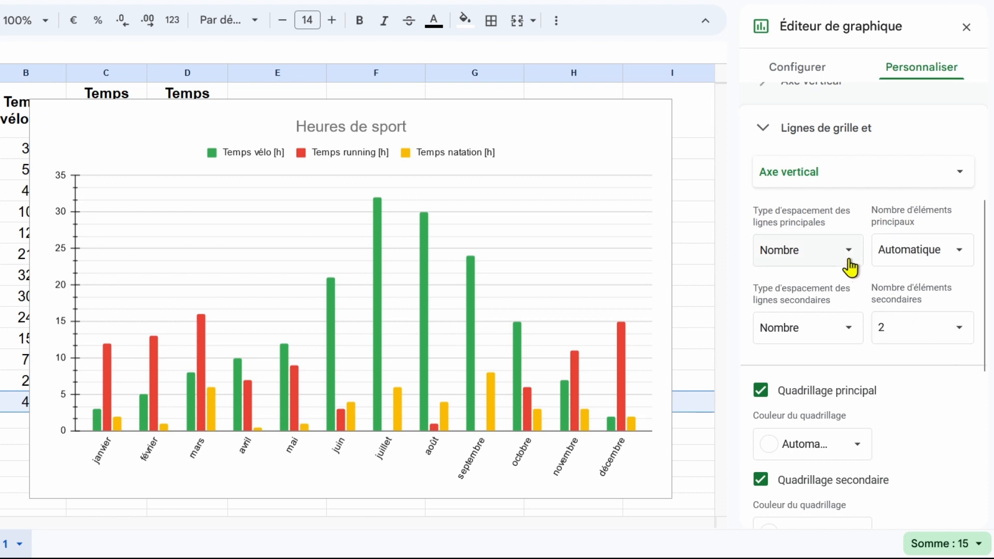
{"action": "left_click", "coordinate": [958, 254]}
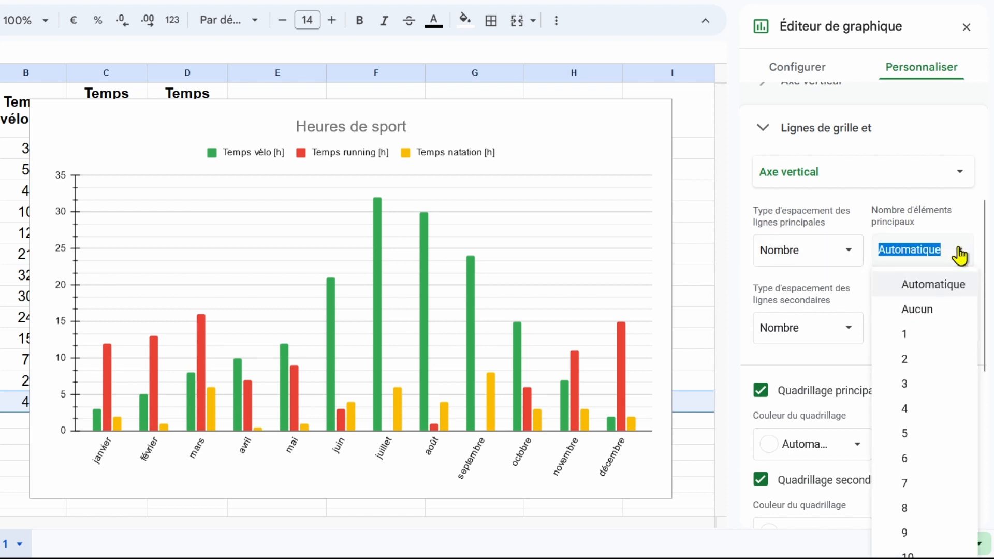
{"action": "left_click", "coordinate": [922, 552]}
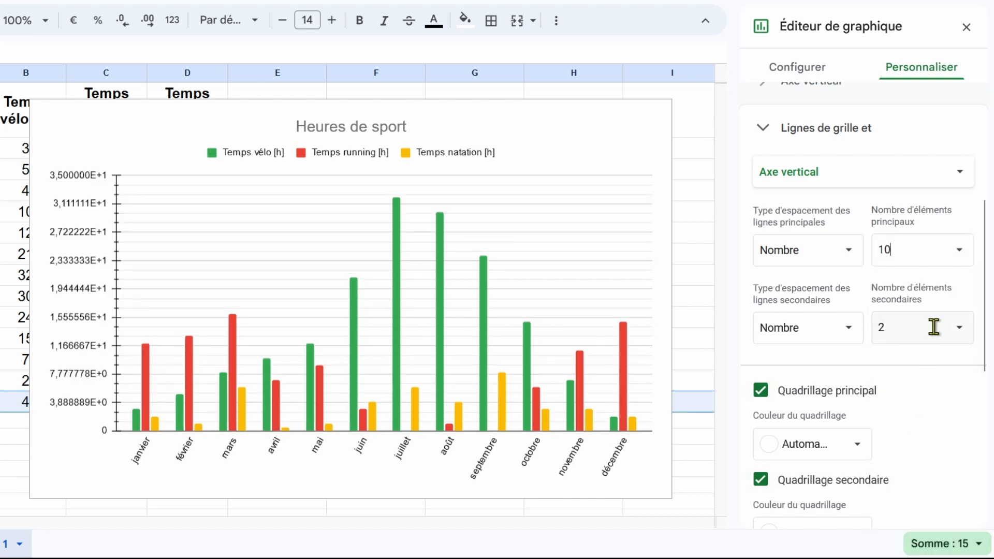
{"action": "left_click", "coordinate": [968, 336]}
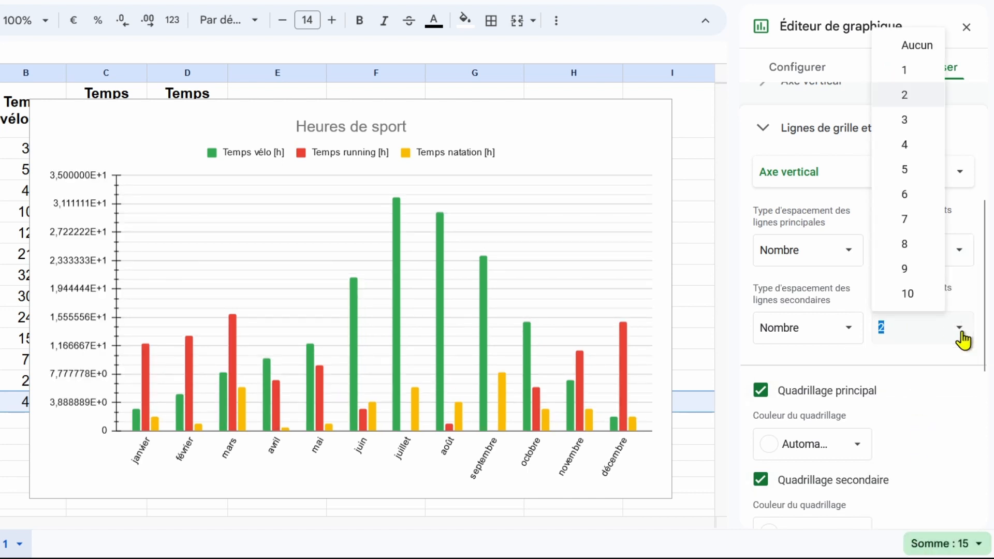
{"action": "left_click", "coordinate": [922, 299]}
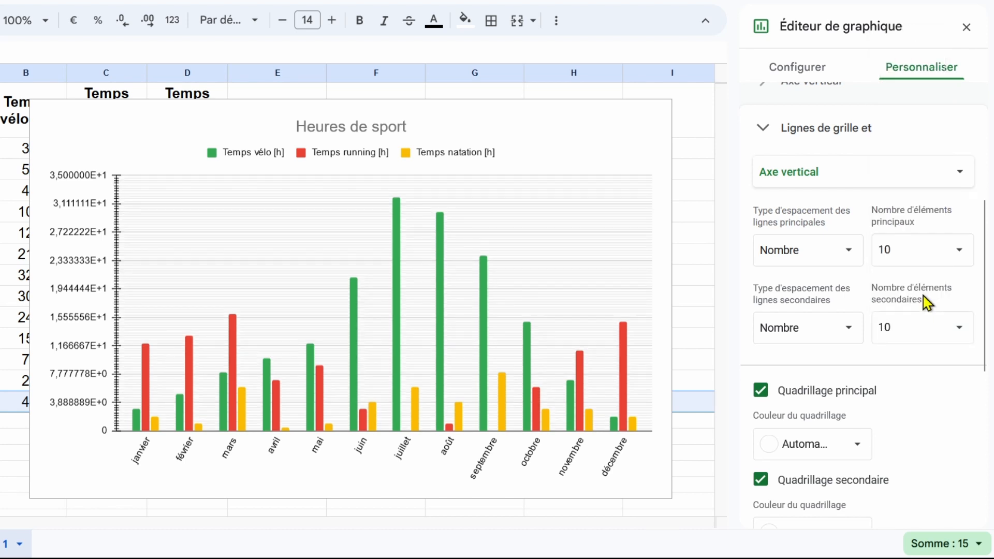
Set the vertical axis's major element count to Automatique and its minor element count to Aucun, and collapse the gridline settings
{"action": "left_click", "coordinate": [968, 253]}
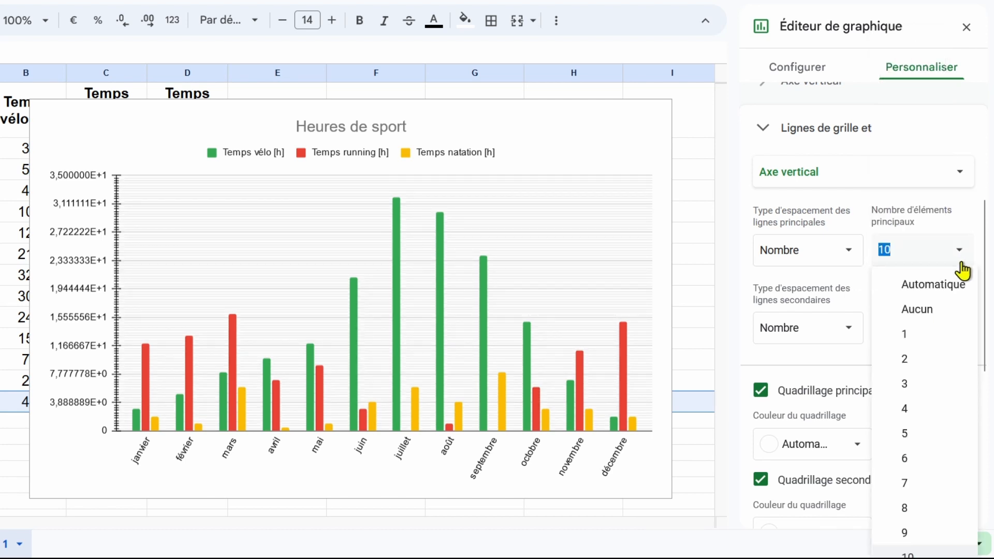
{"action": "left_click", "coordinate": [944, 288]}
{"action": "left_click", "coordinate": [959, 329]}
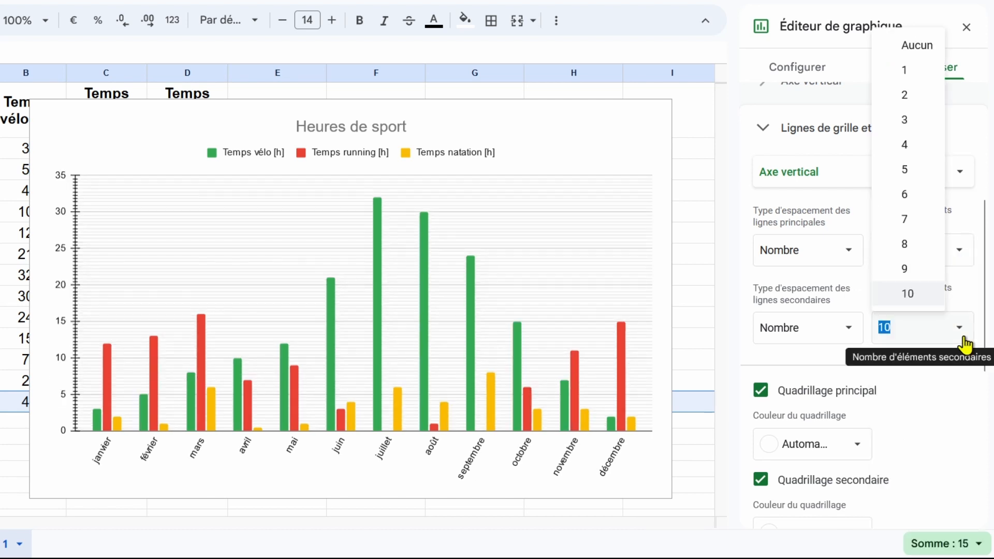
{"action": "left_click", "coordinate": [917, 47]}
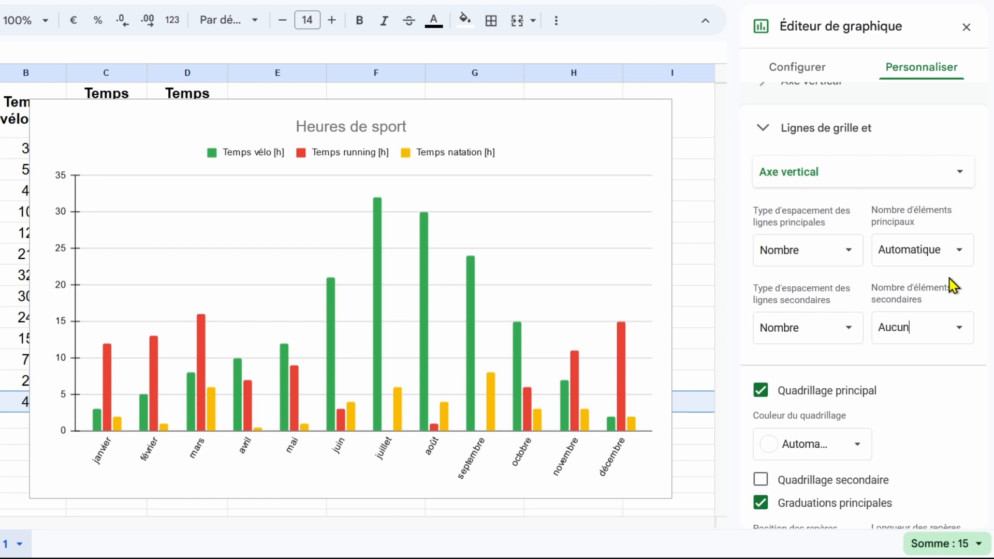
{"action": "left_click", "coordinate": [765, 133]}
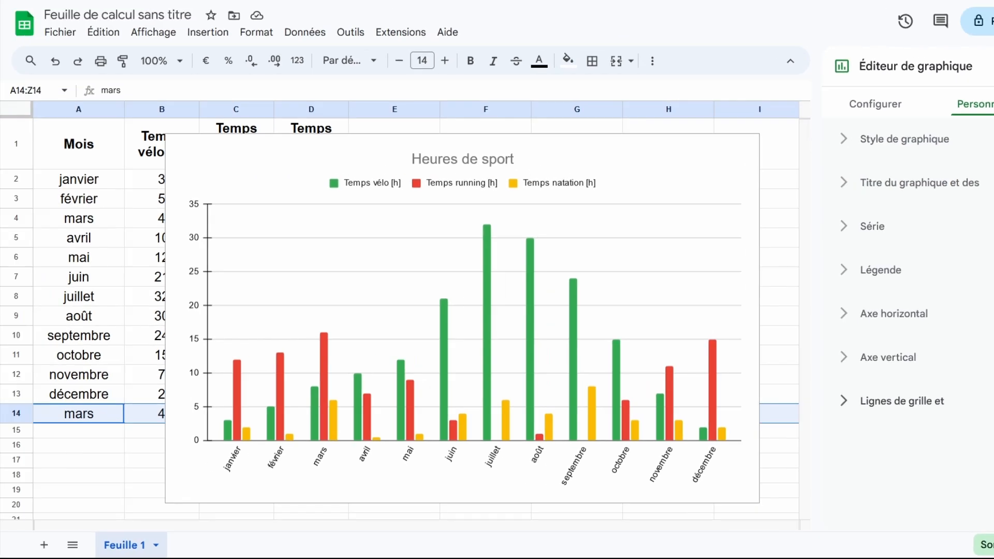